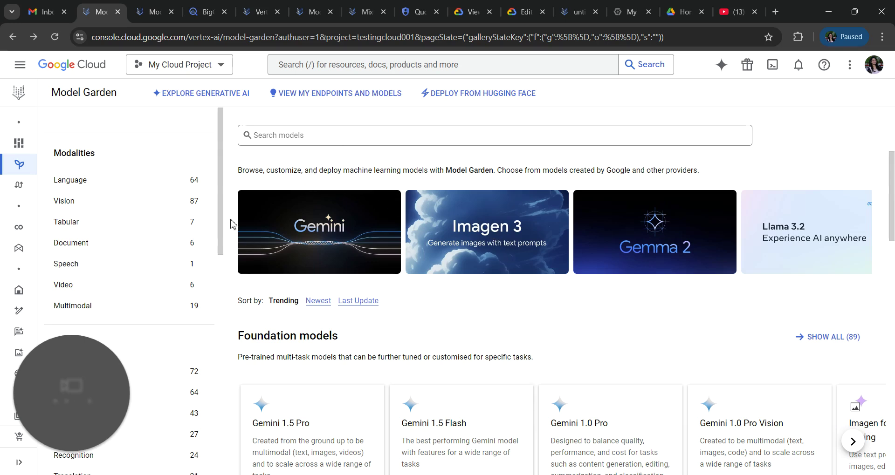
# Look through the open Model registry, BigQuery, Model monitoring and Model Garden pages, ending on Model Garden.
pyautogui.click(150, 10)
pyautogui.click(203, 6)
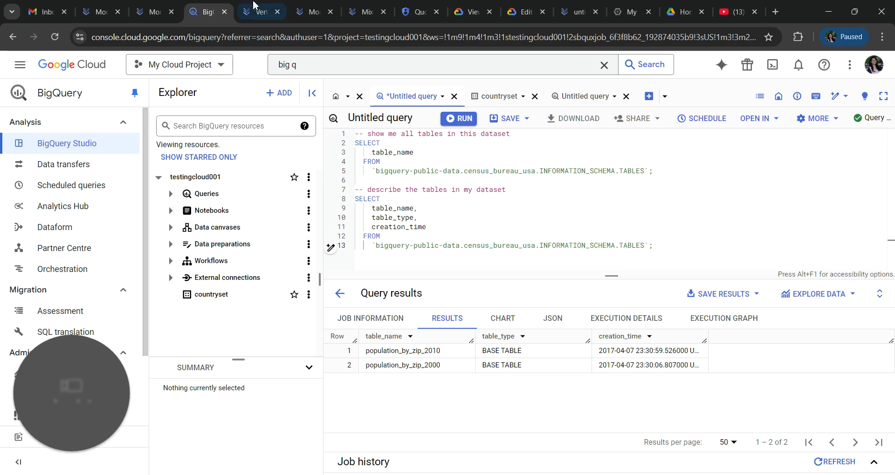
pyautogui.click(261, 10)
pyautogui.click(315, 9)
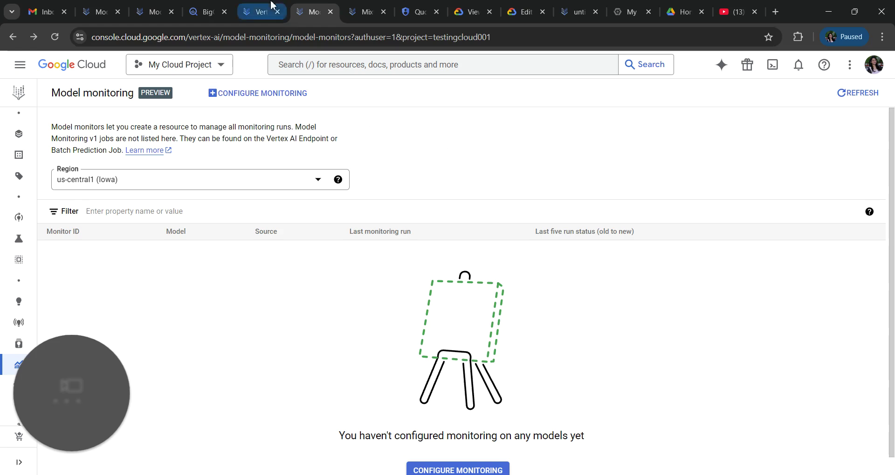
pyautogui.click(257, 11)
pyautogui.click(205, 11)
pyautogui.click(158, 9)
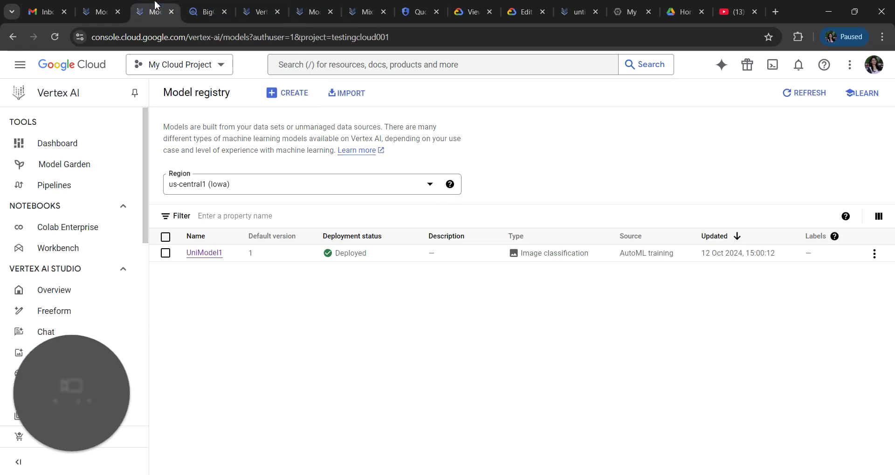
pyautogui.click(100, 10)
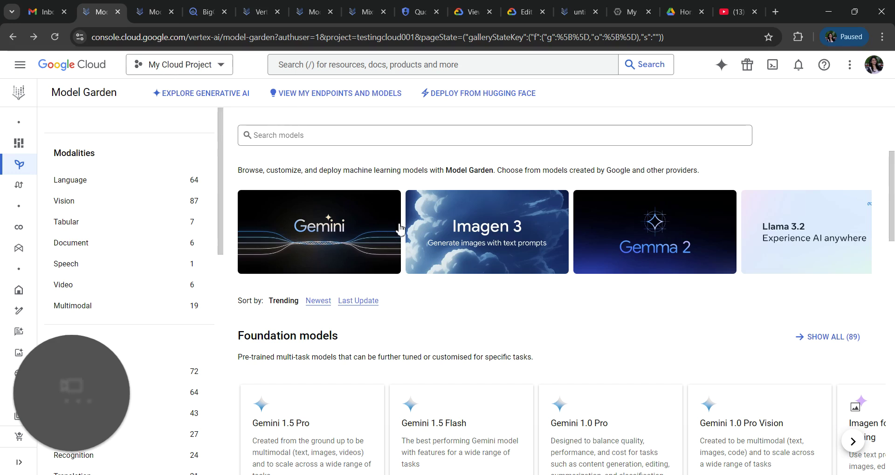
pyautogui.scroll(-3, 177, 275)
pyautogui.scroll(3, 183, 279)
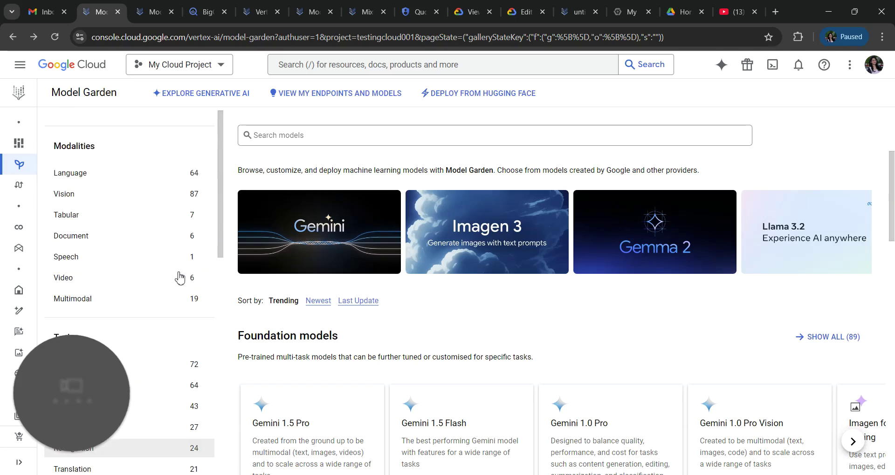
pyautogui.click(152, 12)
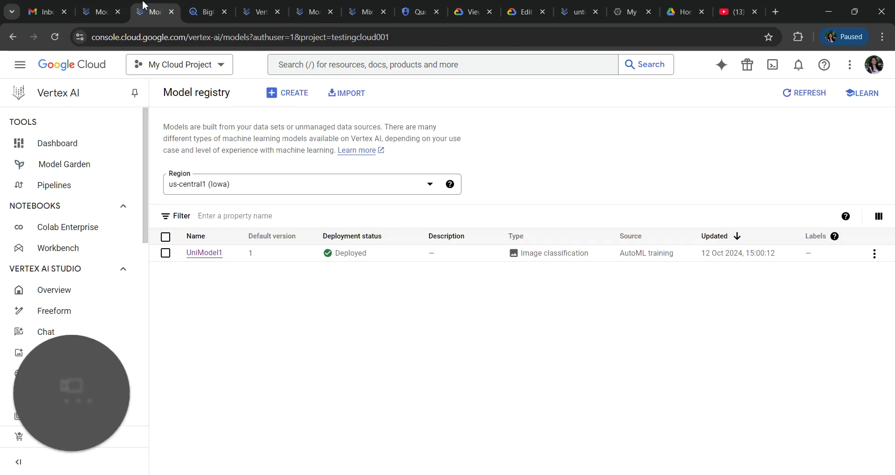
pyautogui.click(202, 8)
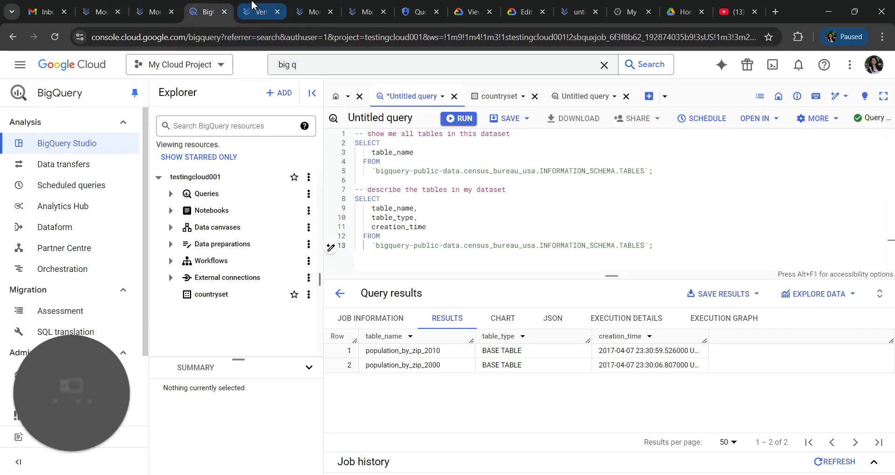
pyautogui.click(252, 9)
pyautogui.click(212, 5)
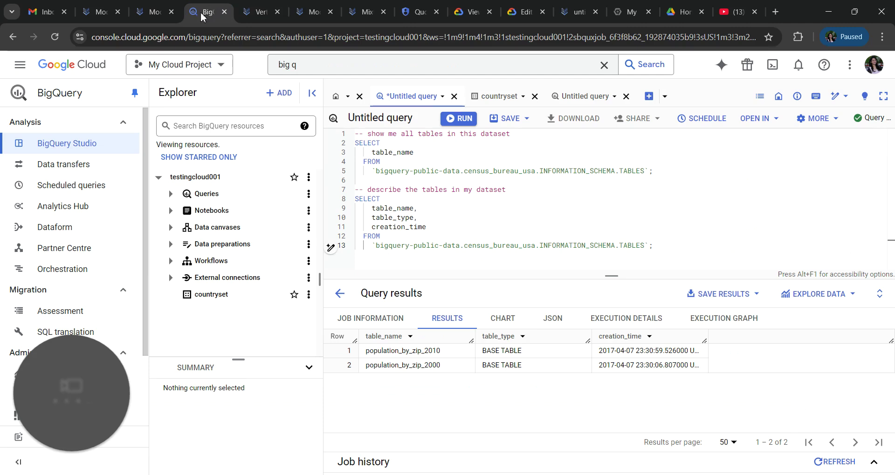
pyautogui.click(154, 11)
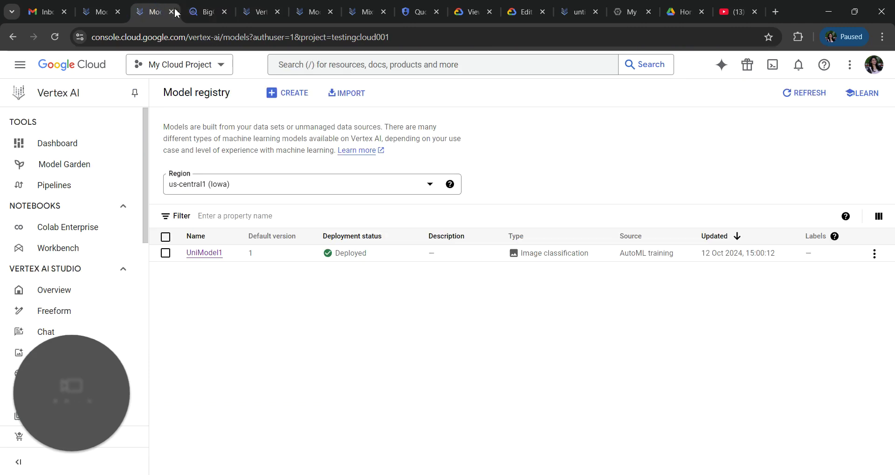
pyautogui.click(117, 7)
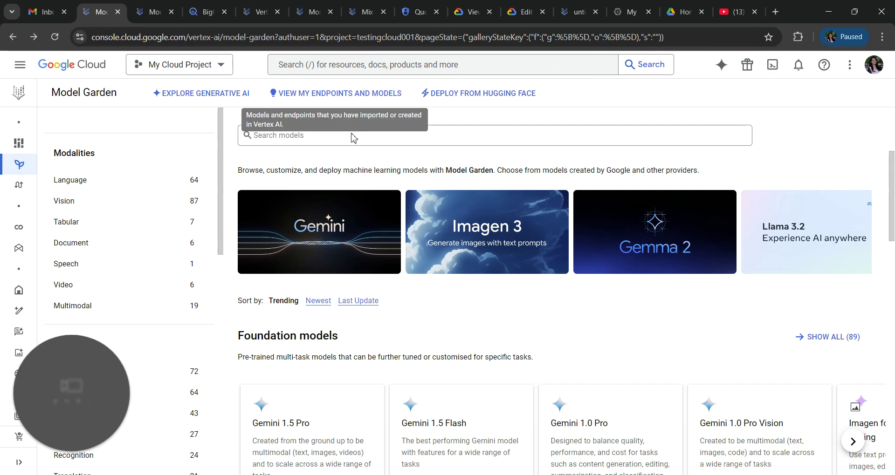
# Search the cloud console for "vertex" and open the Vertex AI service.
pyautogui.click(338, 65)
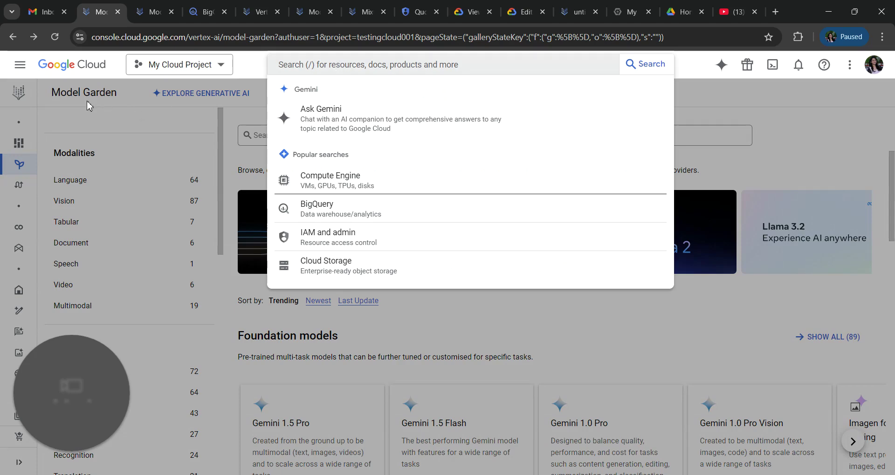
pyautogui.click(89, 106)
pyautogui.moveTo(24, 93)
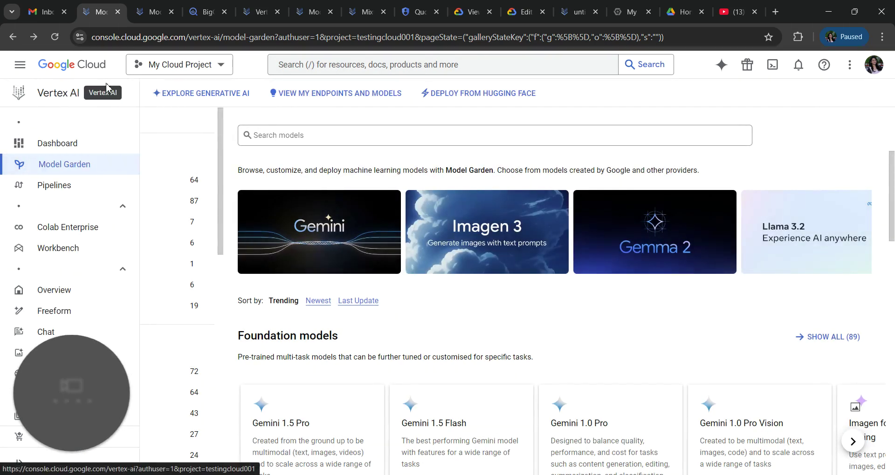
pyautogui.click(372, 62)
pyautogui.write('vertex')
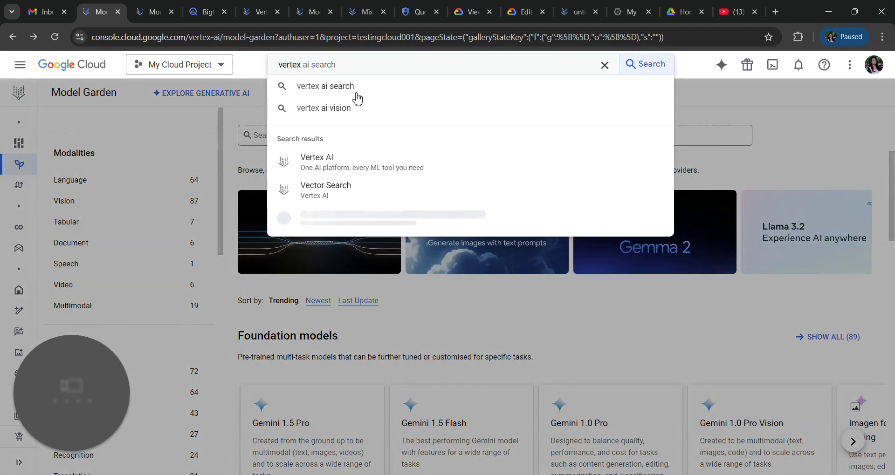
pyautogui.click(331, 175)
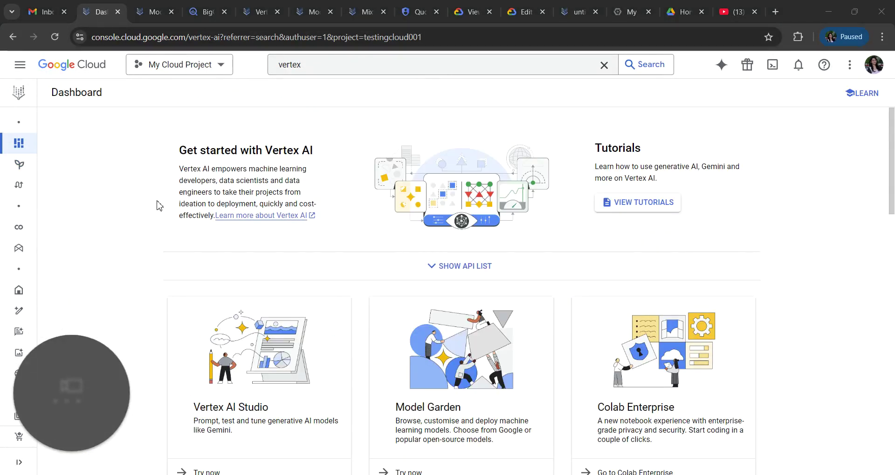
# Look over the tool cards on the Vertex AI dashboard and open Model Garden.
pyautogui.moveTo(21, 140)
pyautogui.scroll(-1, 203, 298)
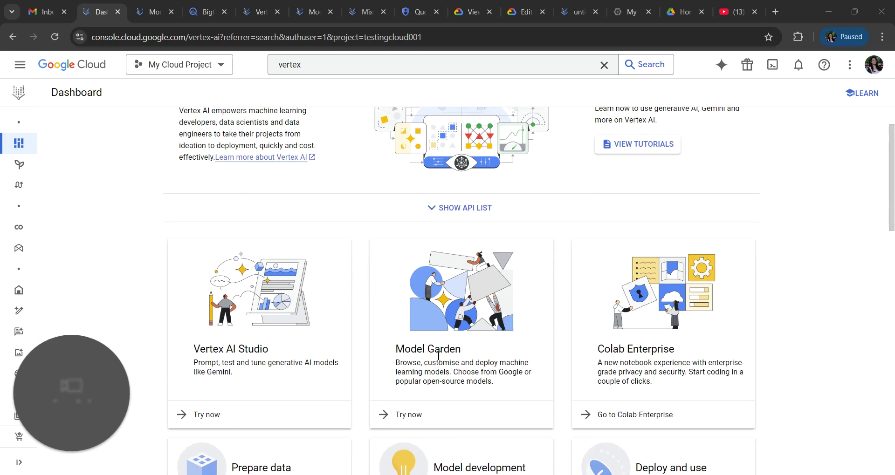
pyautogui.scroll(-4, 574, 289)
pyautogui.scroll(4, 466, 289)
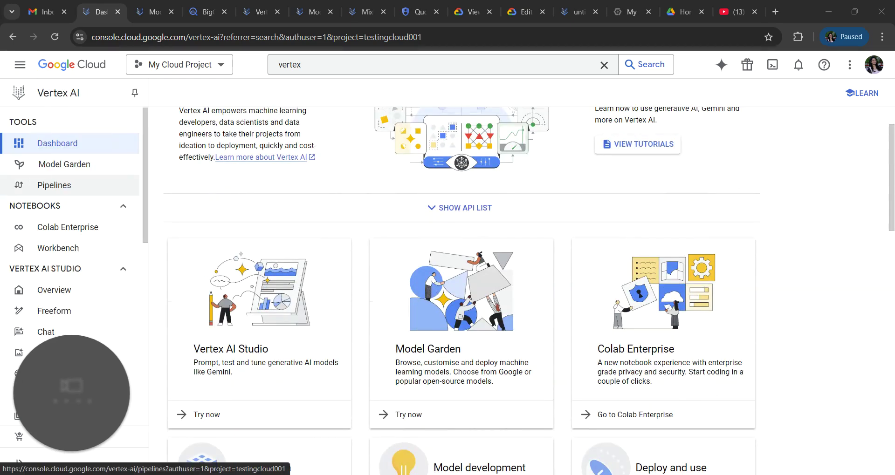
pyautogui.click(47, 165)
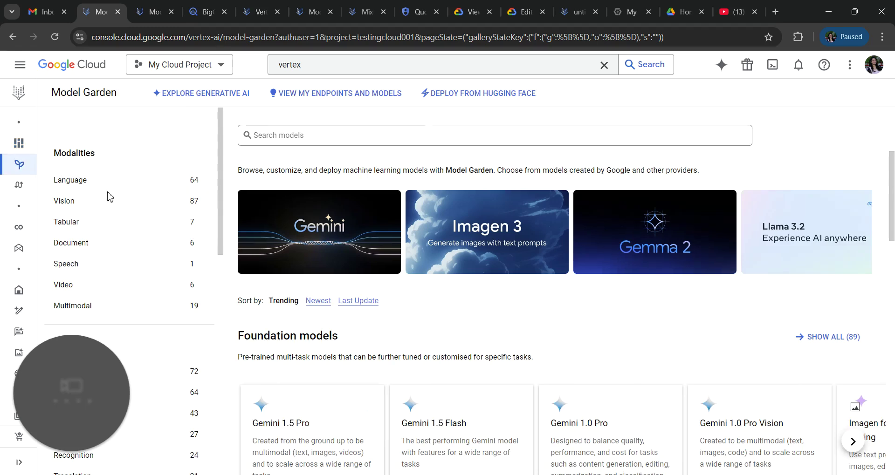
# Browse the model categories in Model Garden and filter the models to the provider Salesforce.
pyautogui.scroll(-10, 521, 329)
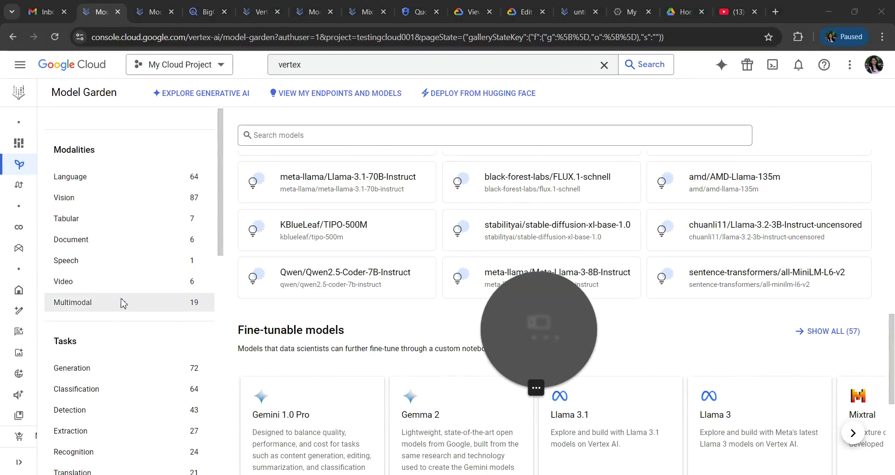
pyautogui.scroll(-9, 120, 308)
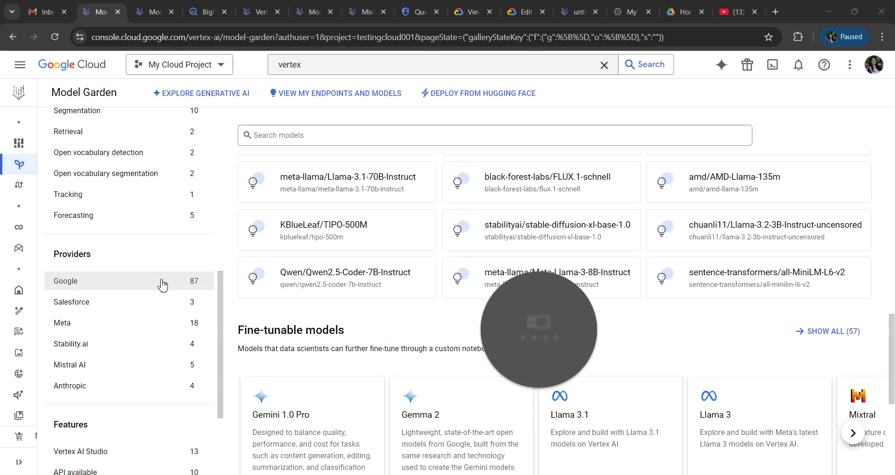
pyautogui.scroll(1, 300, 245)
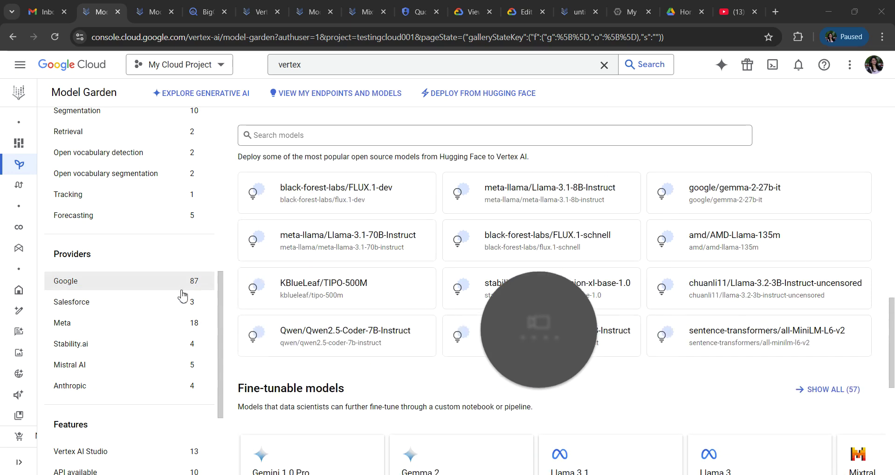
pyautogui.click(101, 308)
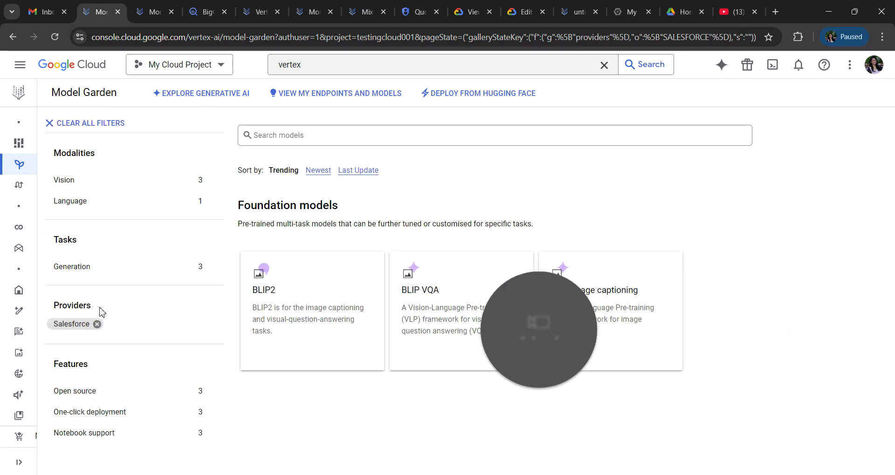
pyautogui.moveTo(513, 281); pyautogui.dragTo(764, 183)
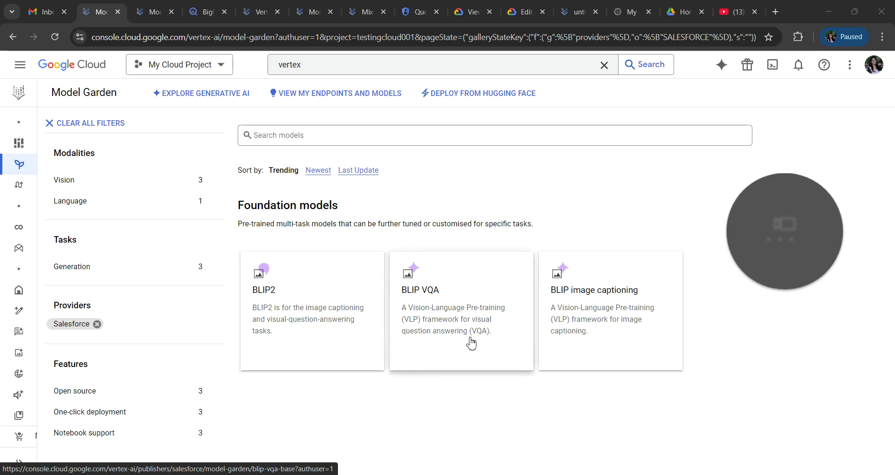
# Replace the Salesforce filter with the provider Meta and look through its foundation, Hugging Face and fine-tunable models.
pyautogui.click(98, 325)
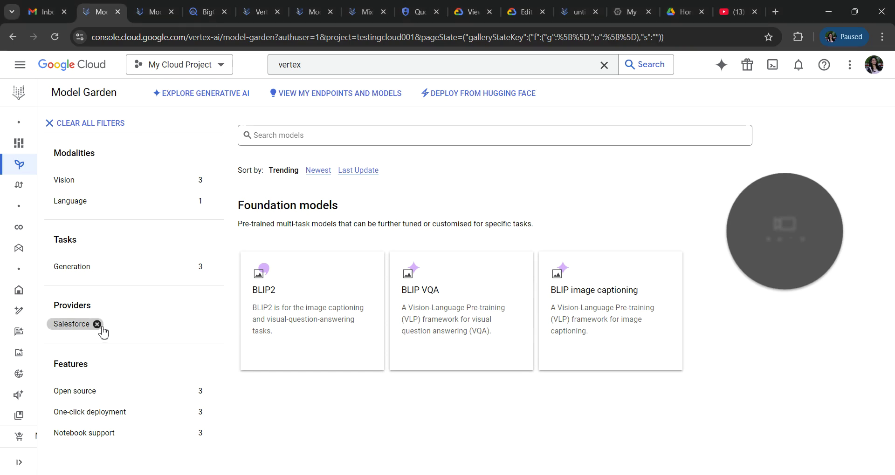
pyautogui.scroll(-3, 123, 317)
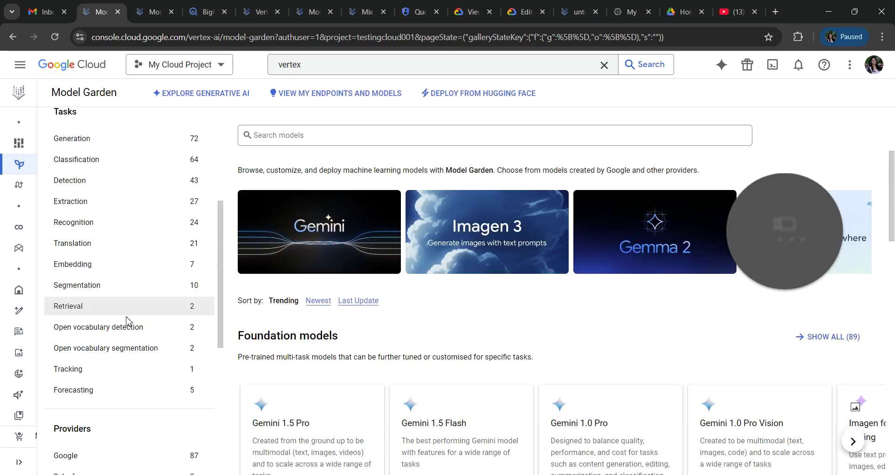
pyautogui.scroll(-3, 107, 277)
pyautogui.scroll(-3, 124, 321)
pyautogui.click(110, 265)
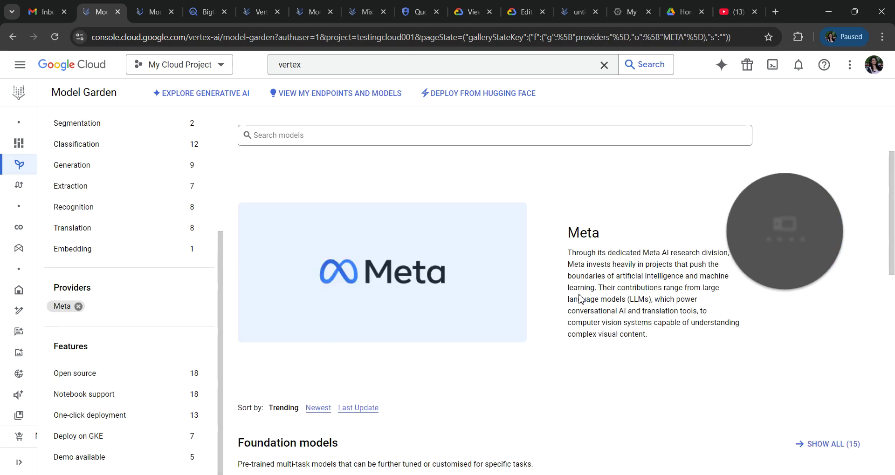
pyautogui.scroll(-5, 581, 298)
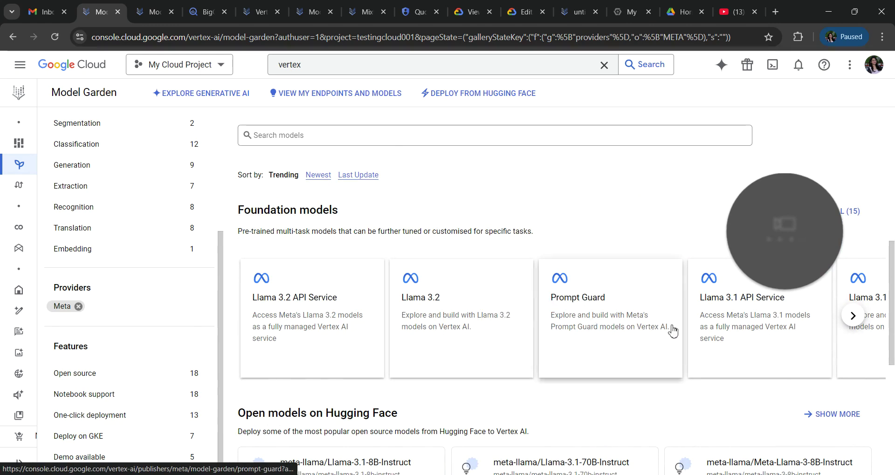
pyautogui.scroll(-6, 672, 331)
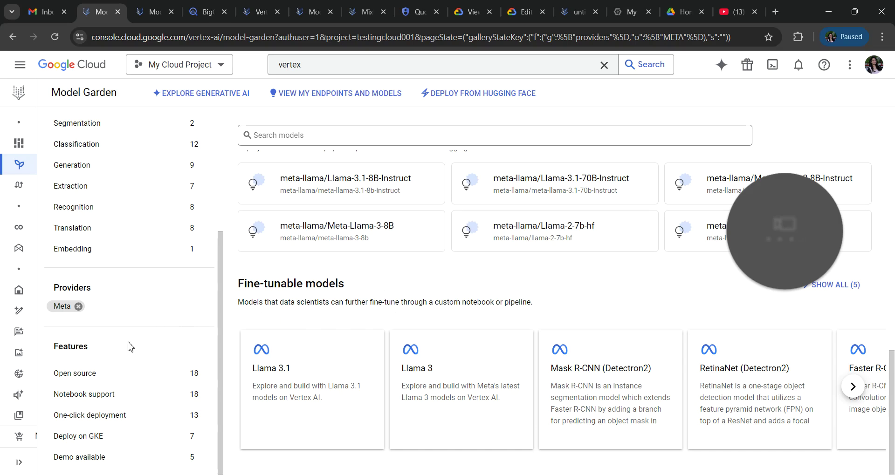
# Remove the Meta filter and open the featured Imagen 3 model in Vertex AI Studio.
pyautogui.click(79, 306)
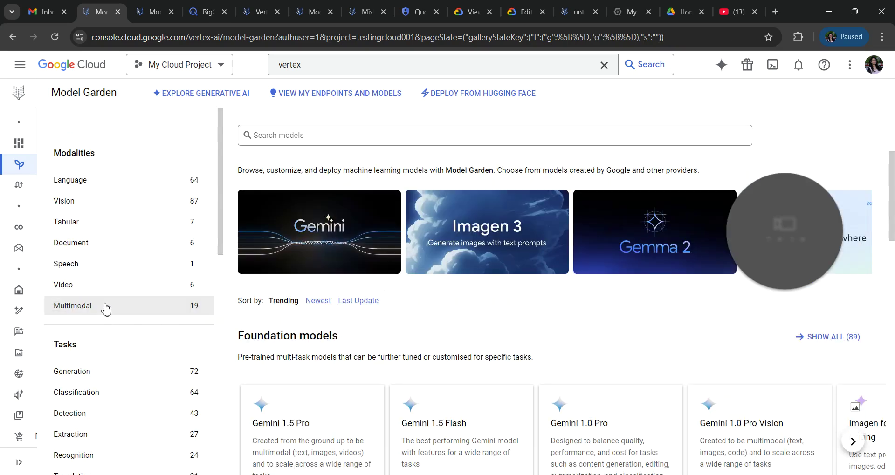
pyautogui.click(509, 244)
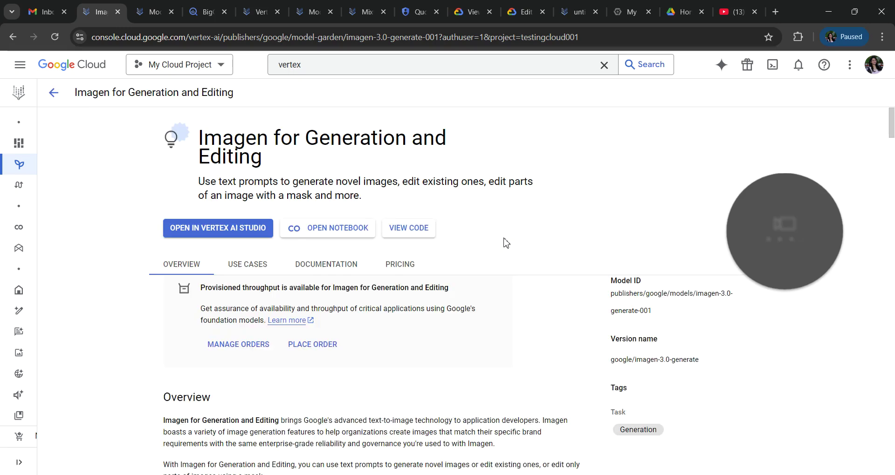
pyautogui.click(250, 232)
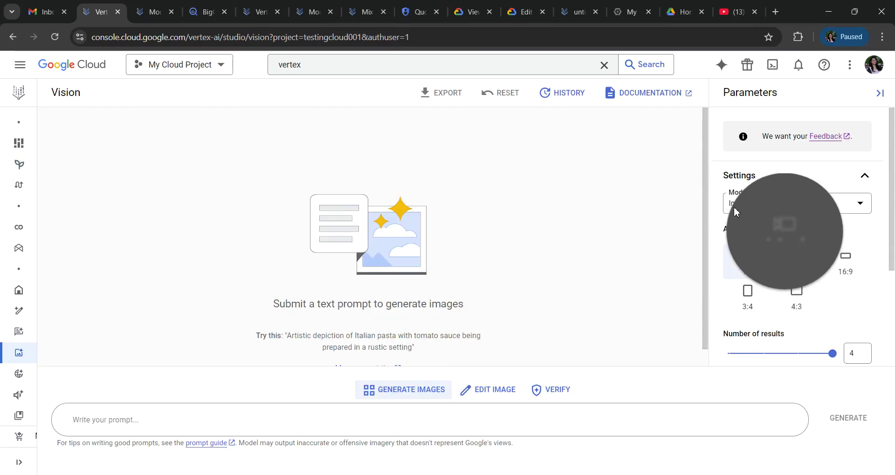
pyautogui.moveTo(782, 185); pyautogui.dragTo(551, 152)
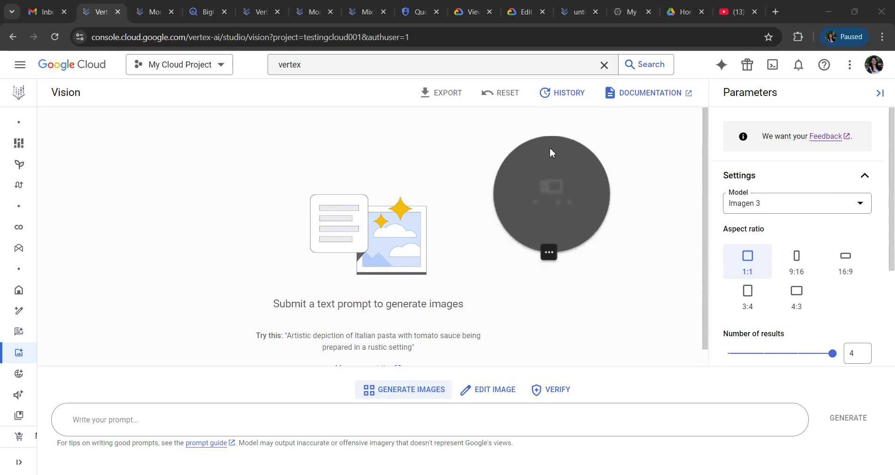
# Generate images from the prompt "generate me a chocolate cake image with candles and happy birthday message".
pyautogui.click(267, 420)
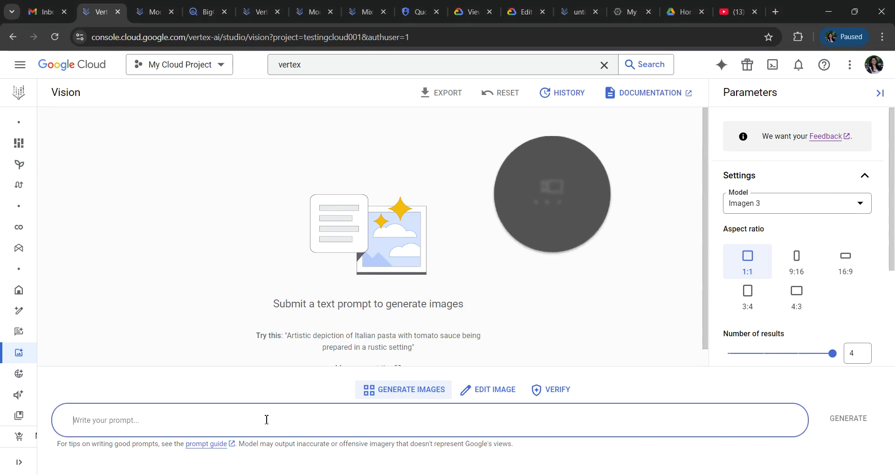
pyautogui.write('generate me a cake image')
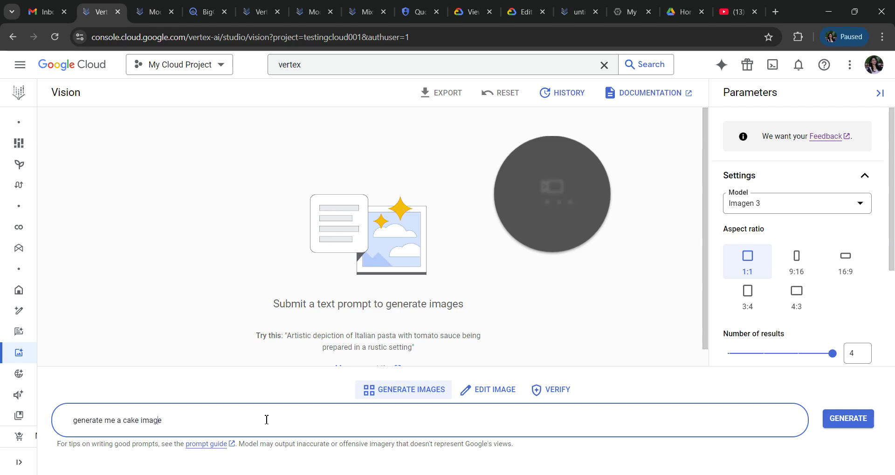
pyautogui.hotkey('ctrl', 'a')
pyautogui.write('generate me a chocolate cake image')
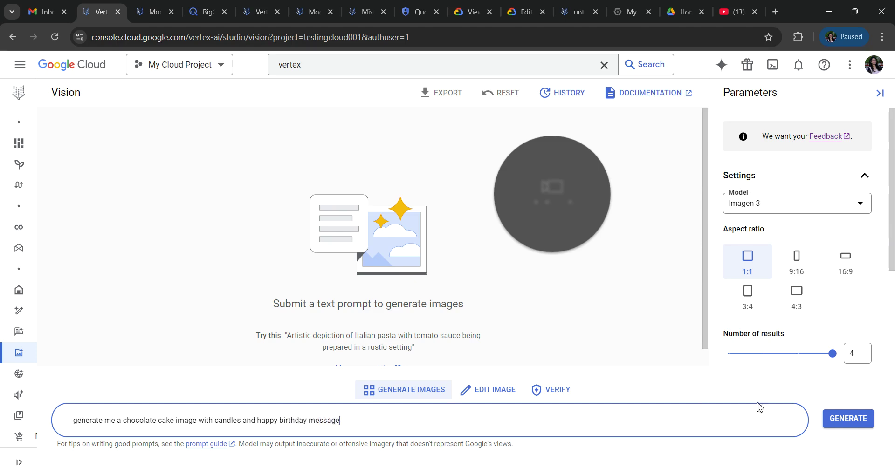
pyautogui.click(844, 419)
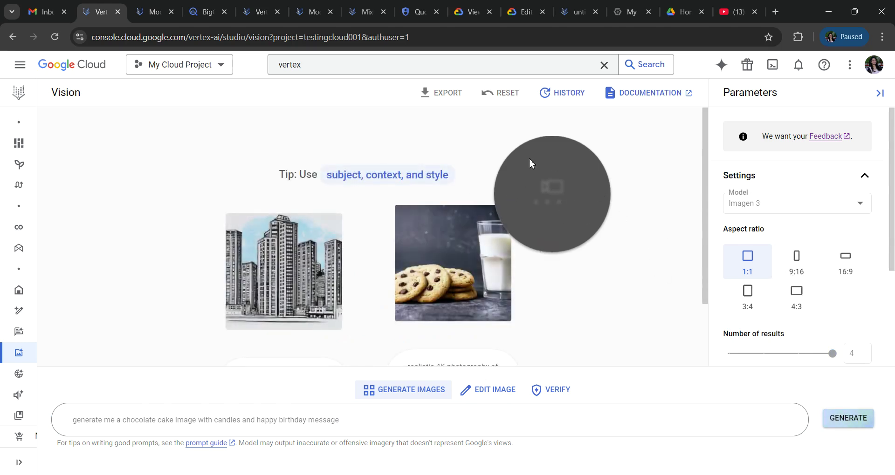
# Review the image generation settings and open the third generated cake image, with the red background, for editing.
pyautogui.scroll(-2, 322, 227)
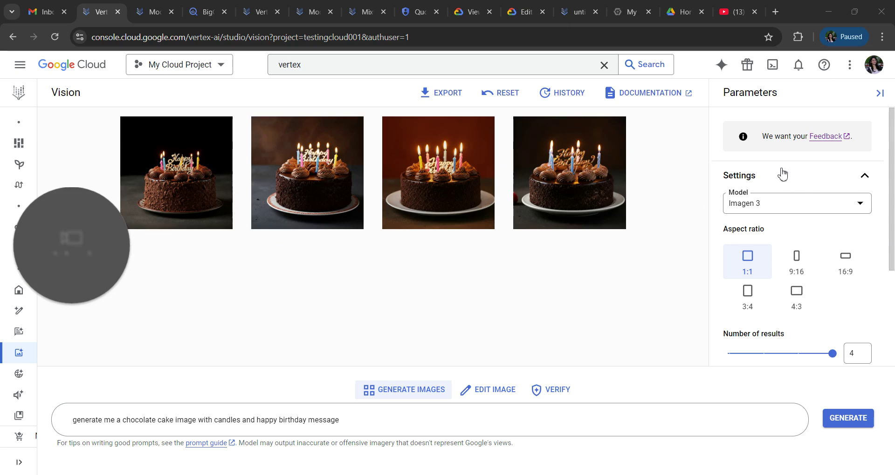
pyautogui.scroll(-3, 801, 235)
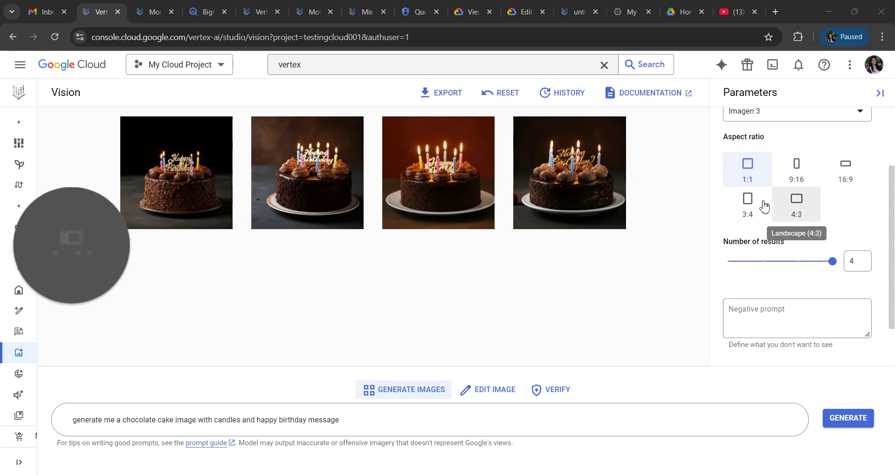
pyautogui.scroll(2, 794, 209)
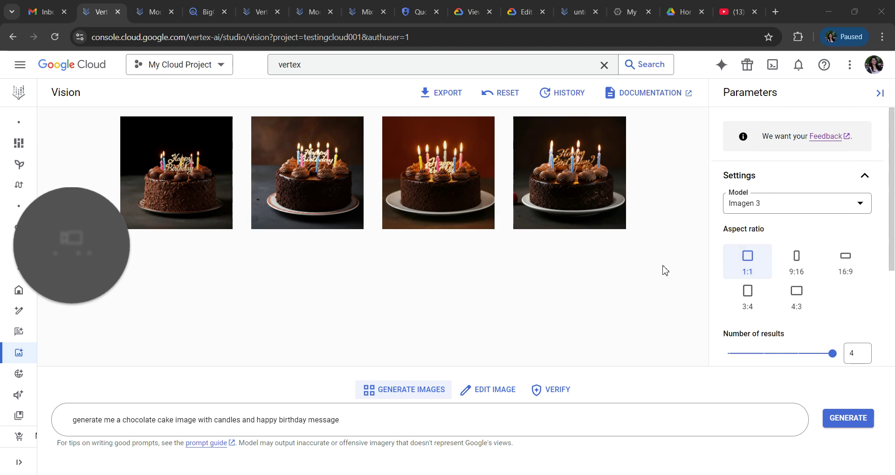
pyautogui.click(463, 169)
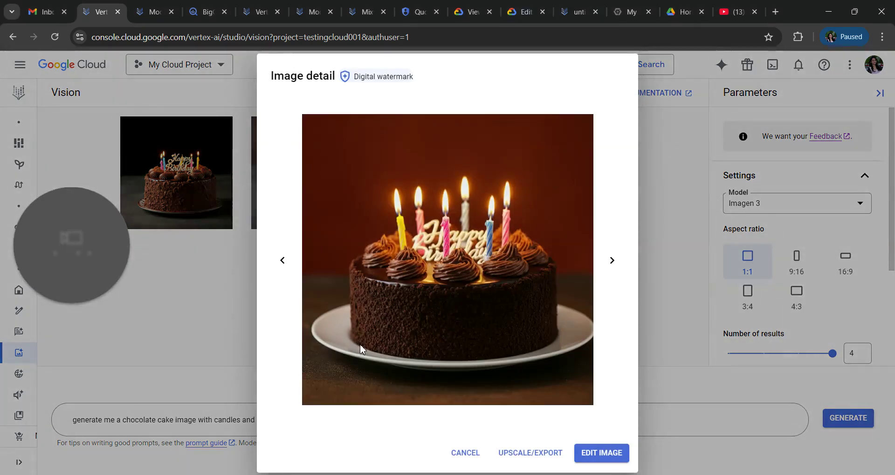
pyautogui.click(597, 453)
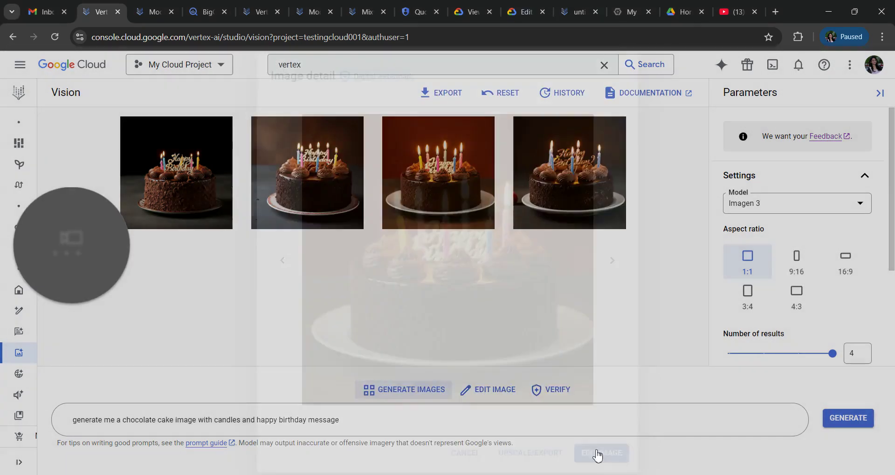
# Mask the image's foreground elements by extraction and generate an edit with the prompt "change the chocolate to matcha".
pyautogui.click(91, 132)
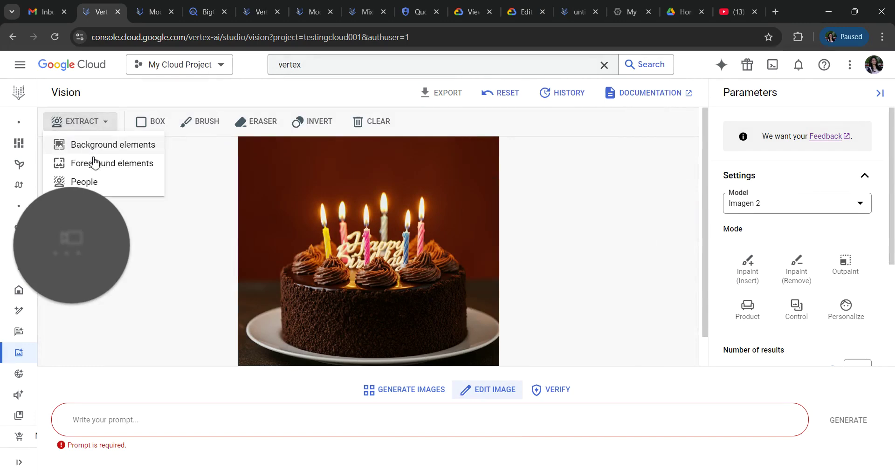
pyautogui.click(115, 161)
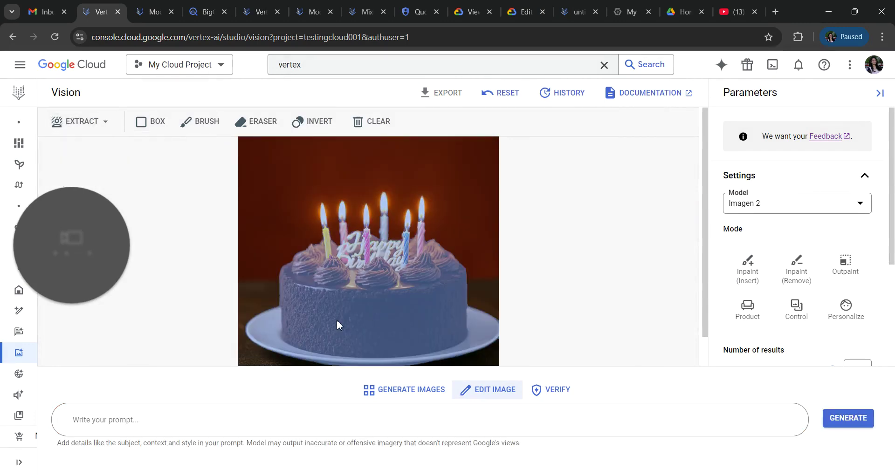
pyautogui.click(192, 418)
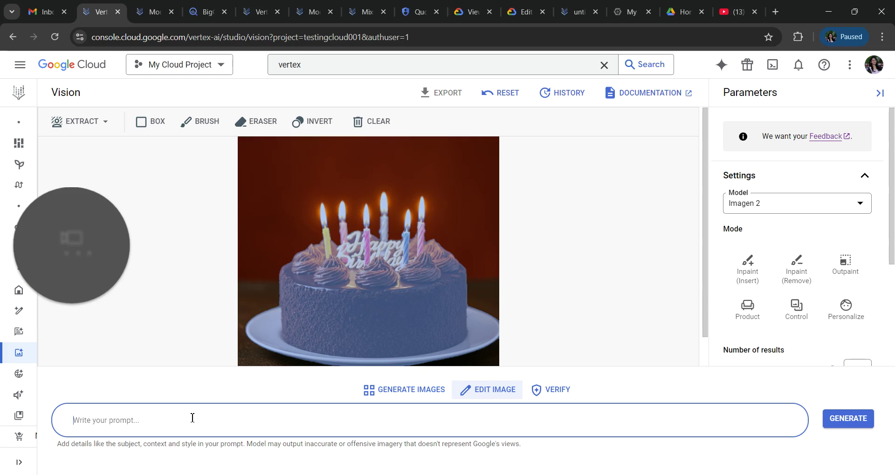
pyautogui.write('change the chocolate to matcha')
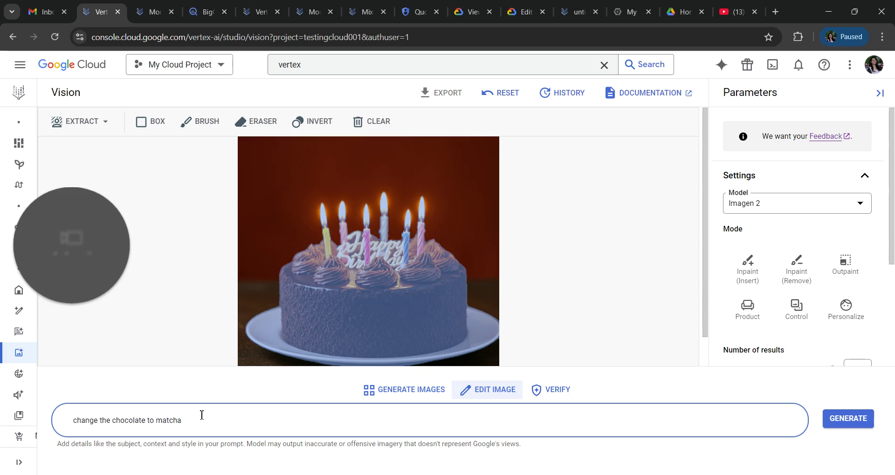
pyautogui.click(842, 420)
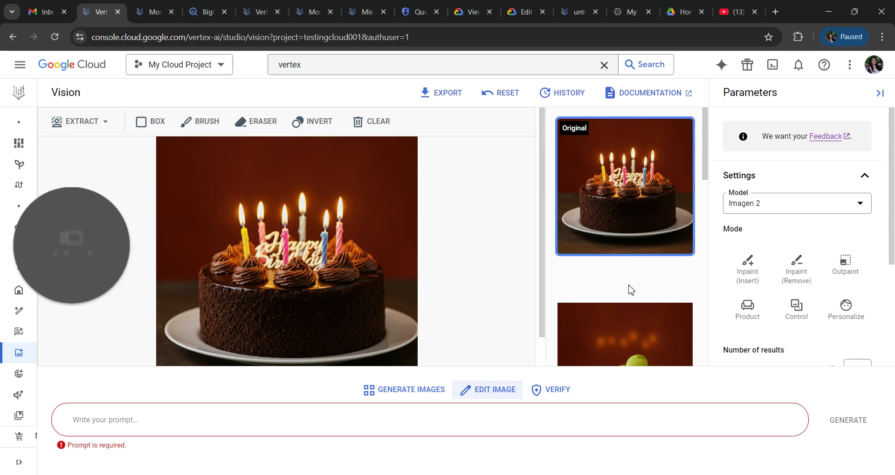
# Look through all the edited matcha versions of the cake and compare them with the original image.
pyautogui.scroll(-3, 618, 175)
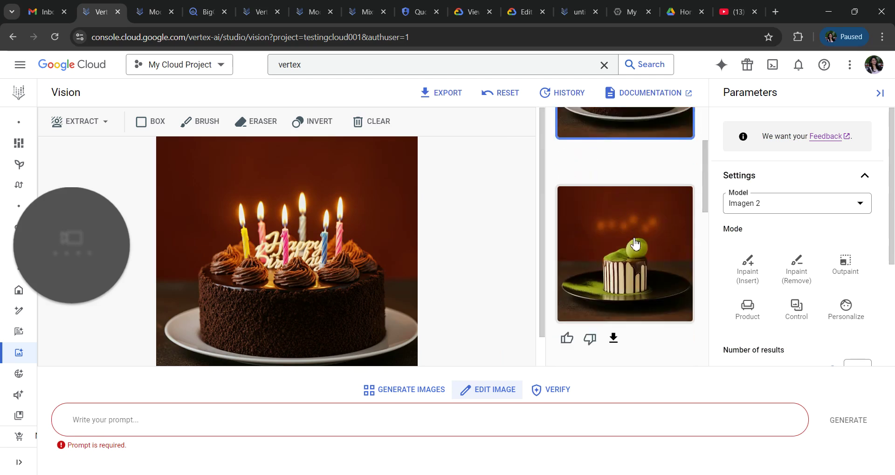
pyautogui.scroll(-3, 636, 252)
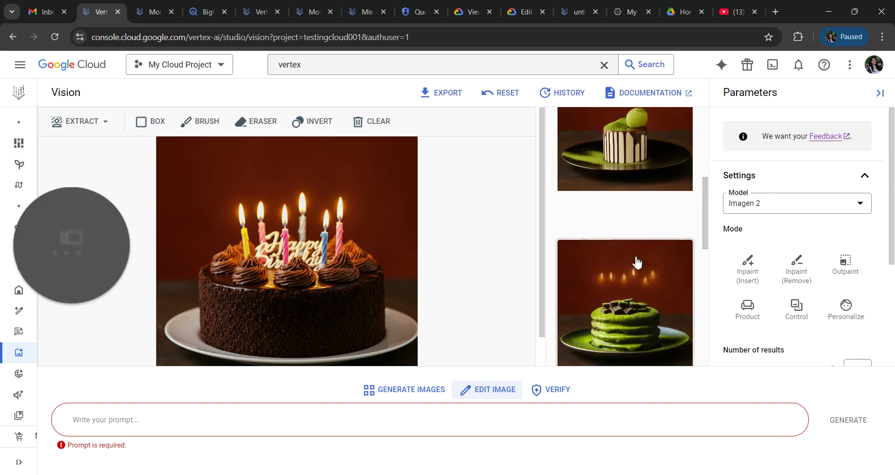
pyautogui.scroll(-2, 636, 261)
pyautogui.scroll(-3, 643, 244)
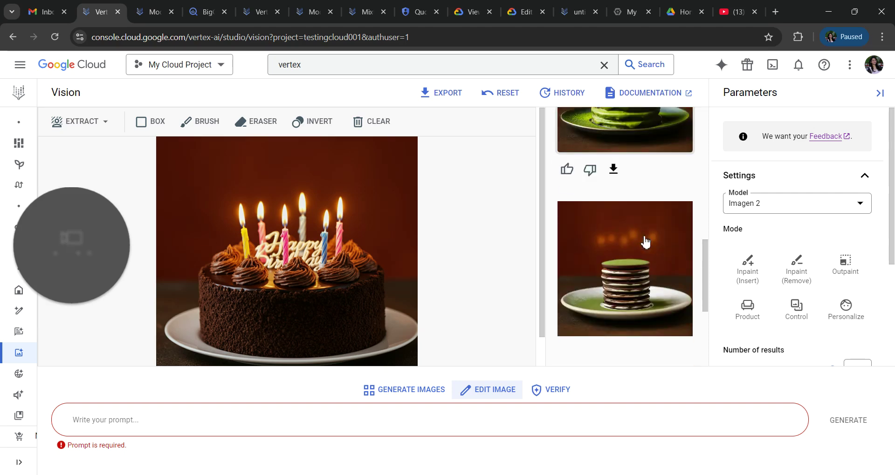
pyautogui.scroll(-1, 647, 243)
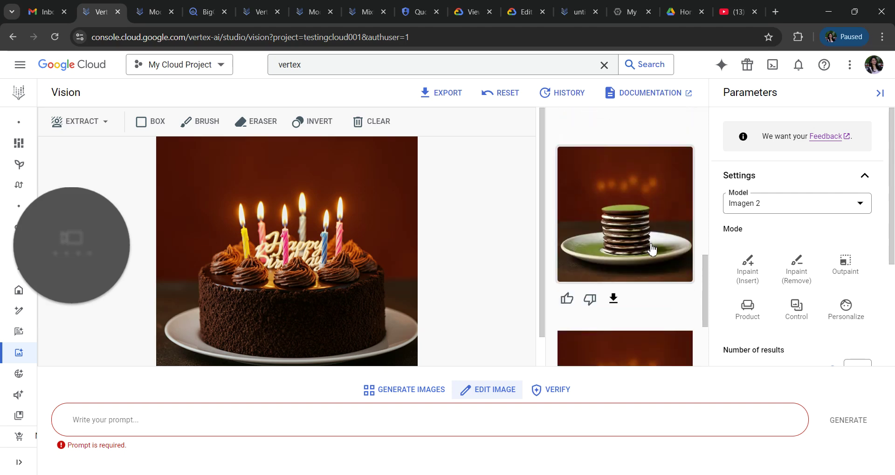
pyautogui.scroll(6, 645, 246)
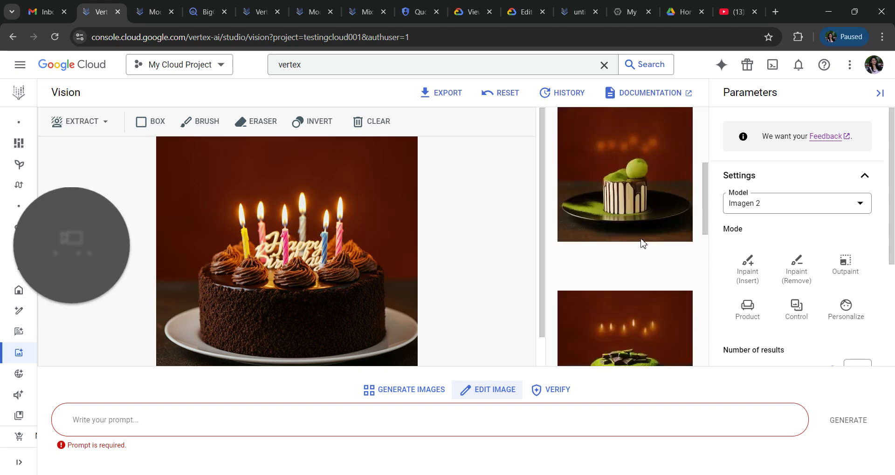
pyautogui.scroll(-5, 642, 243)
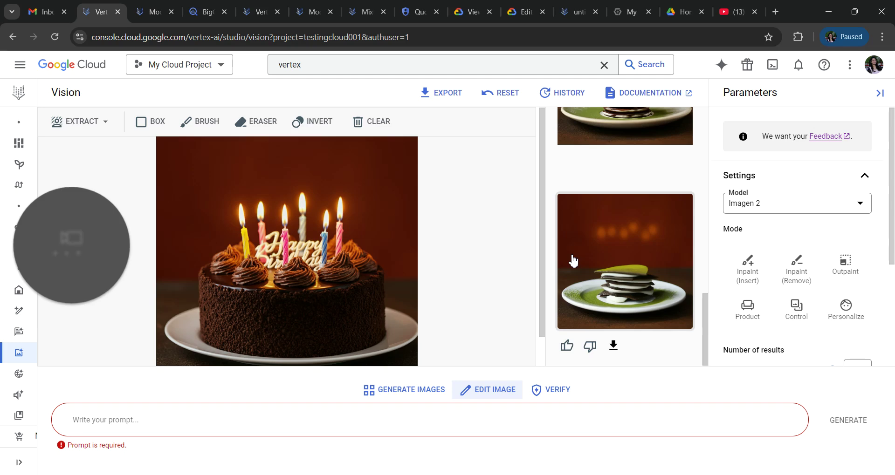
pyautogui.scroll(1, 573, 261)
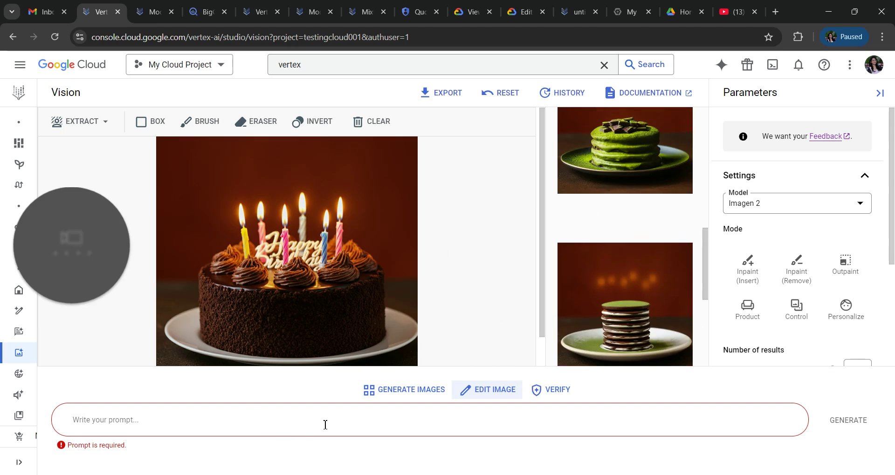
pyautogui.scroll(-1, 469, 303)
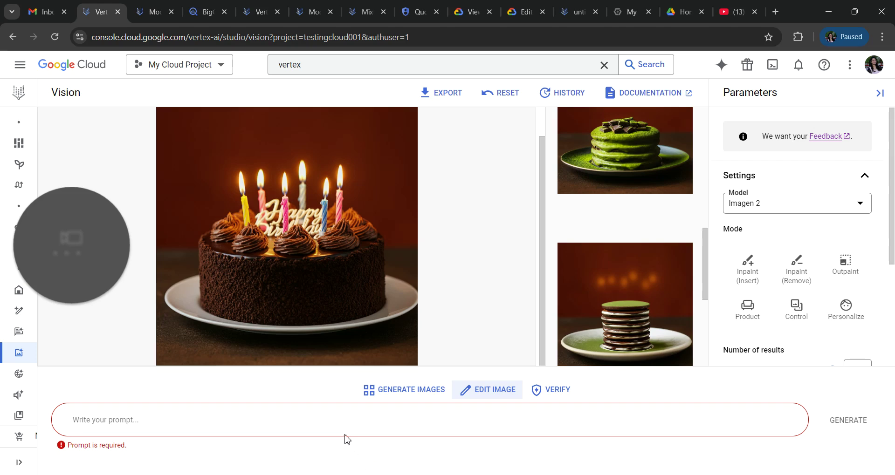
# Revisit the image generation and image editing modes, and open the digital watermark verification mode.
pyautogui.click(391, 394)
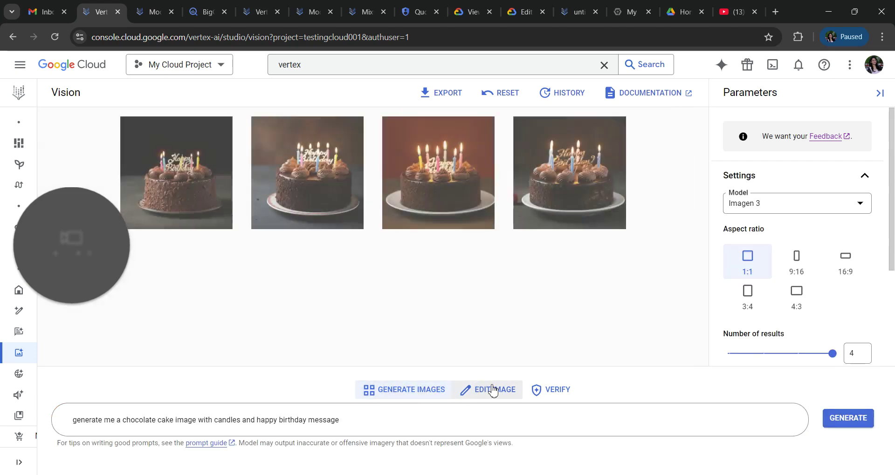
pyautogui.click(492, 389)
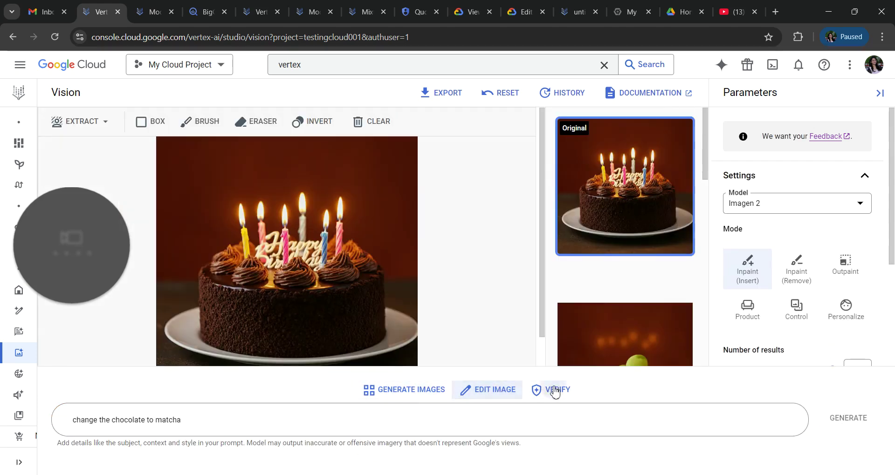
pyautogui.click(556, 391)
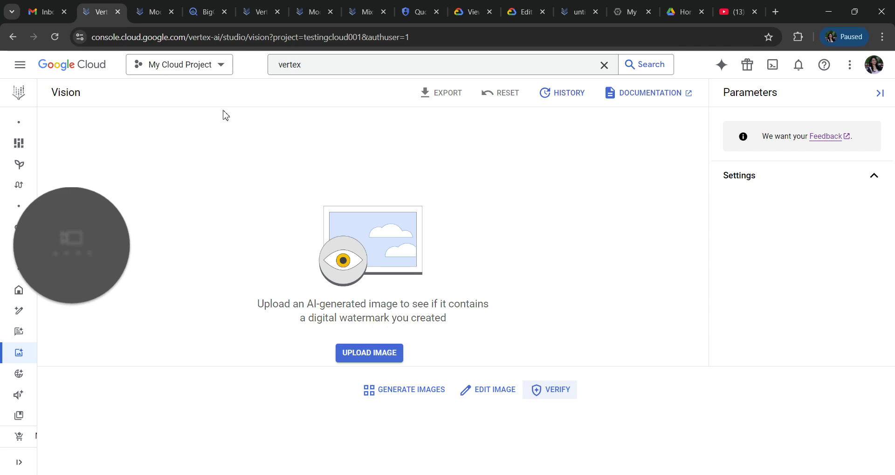
# Switch to the open BigQuery Studio page and clear the resource search text.
pyautogui.click(145, 5)
pyautogui.click(116, 5)
pyautogui.click(205, 10)
pyautogui.hotkey('ctrl', 'shift', 'Tab')
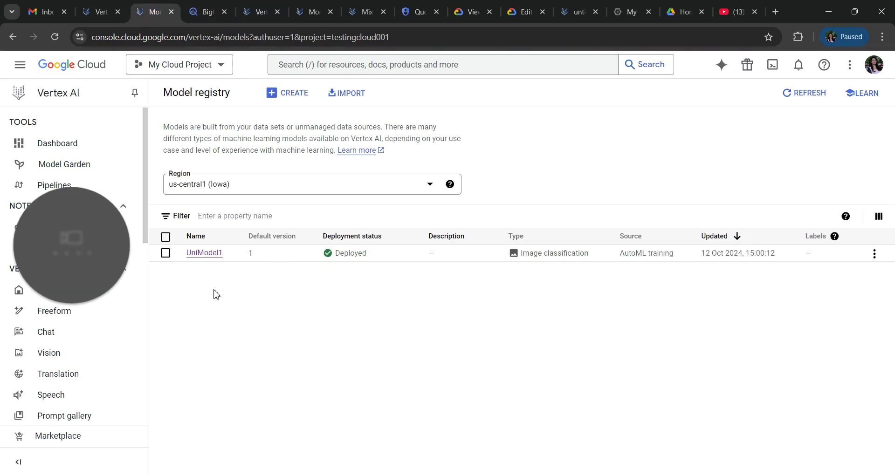
pyautogui.hotkey('ctrl', 'Tab')
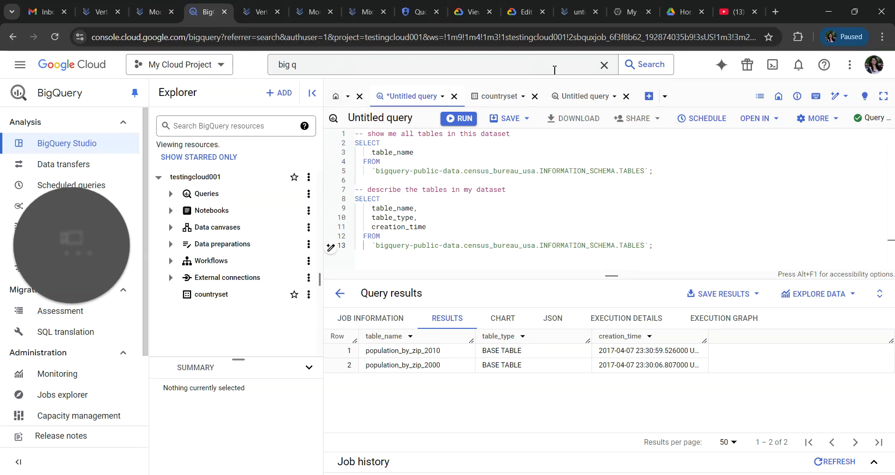
pyautogui.click(606, 63)
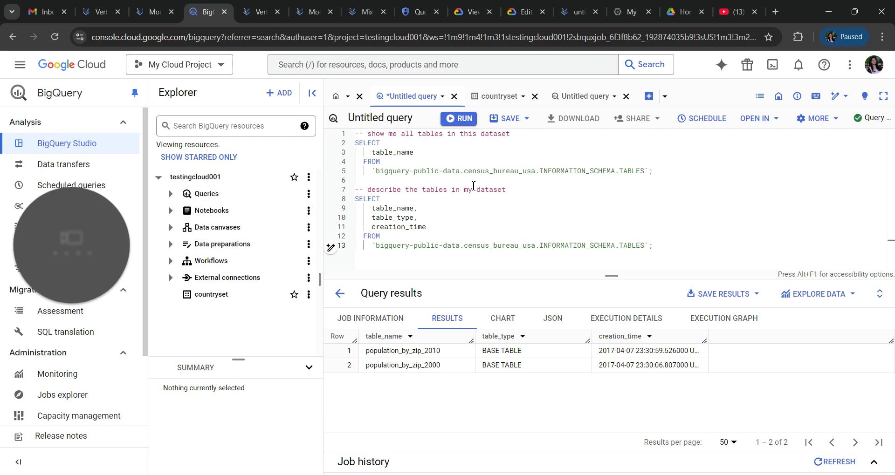
# Generate SQL with Gemini below the existing queries from the prompt "desctibe the tables in my dataset".
pyautogui.click(334, 249)
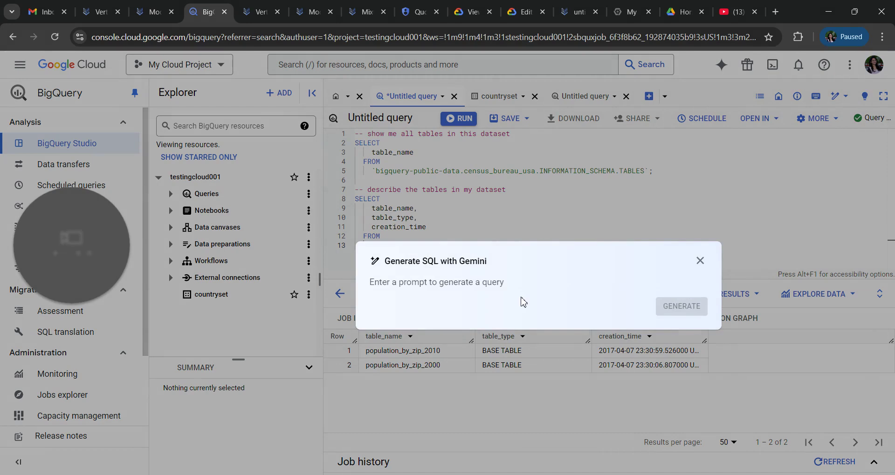
pyautogui.write('tell me how man')
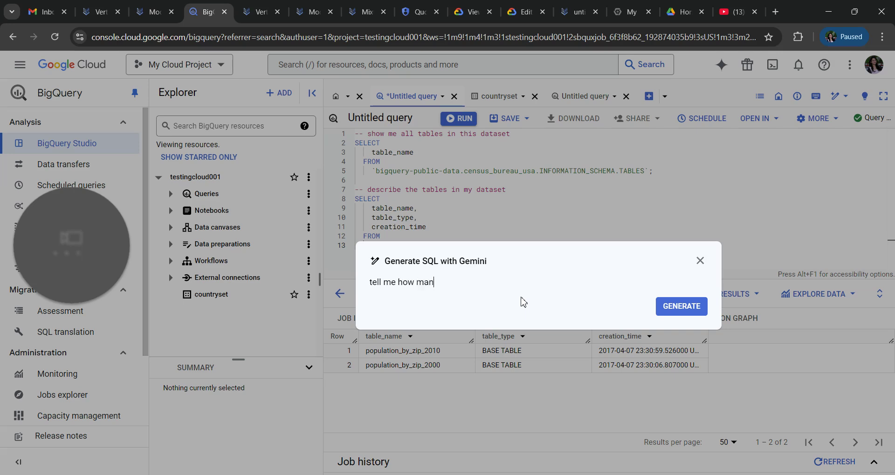
pyautogui.write('y tables')
pyautogui.hotkey('ctrl', 'a')
pyautogui.write('desctibe the tables')
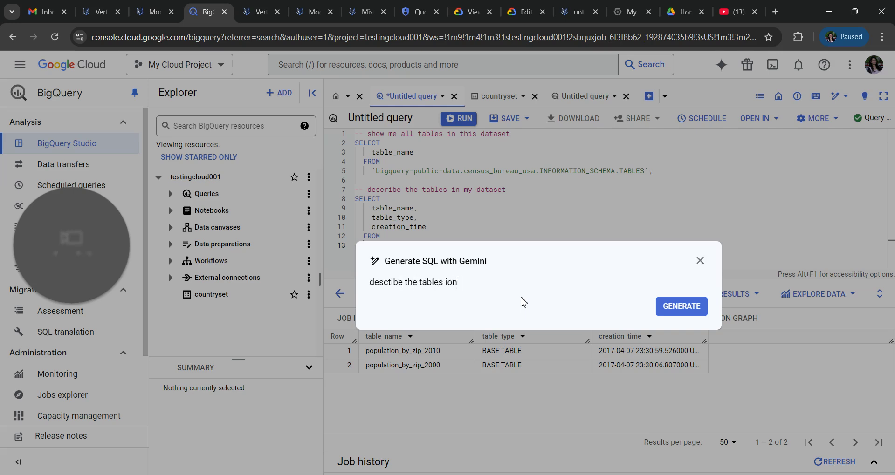
pyautogui.write(' in my dataset')
pyautogui.click(672, 307)
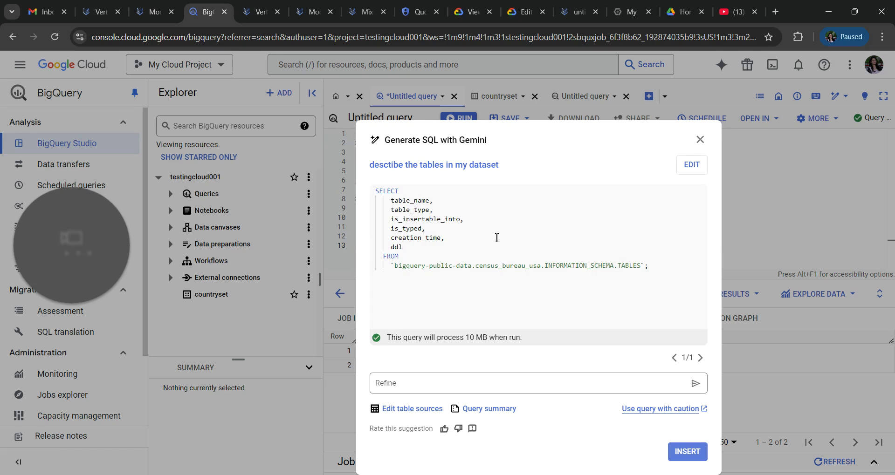
# Examine the dataset reference in the generated SQL's FROM clause and read the query summary.
pyautogui.doubleClick(419, 266)
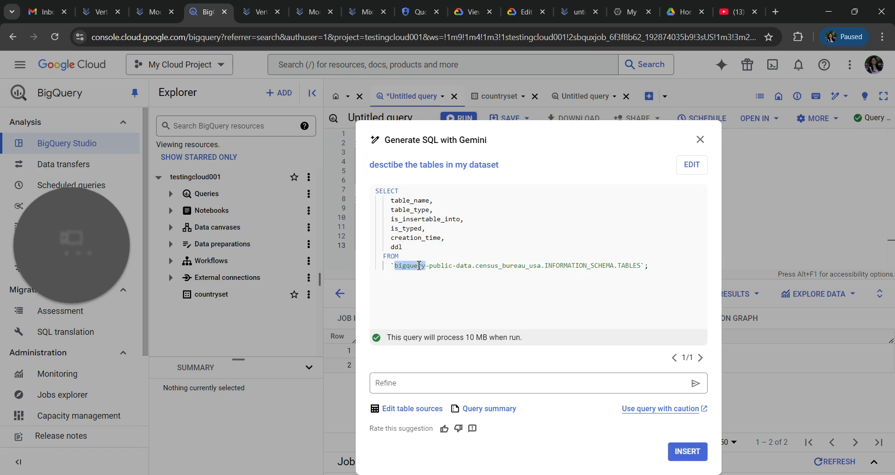
pyautogui.doubleClick(592, 265)
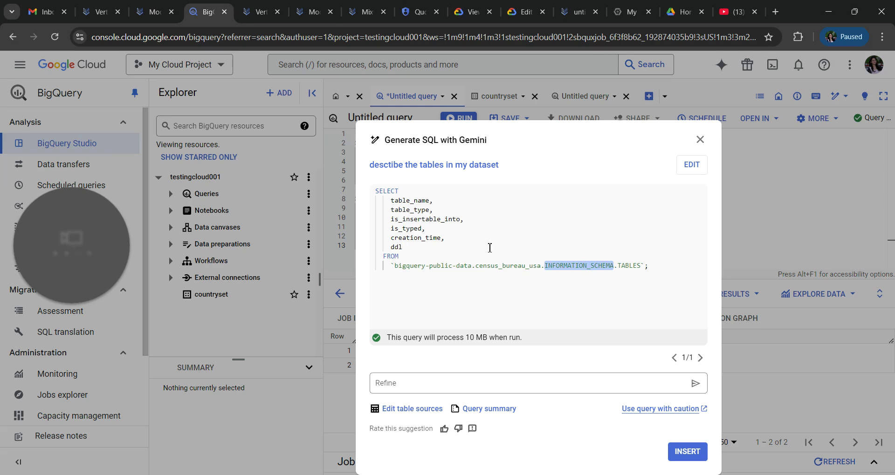
pyautogui.click(478, 409)
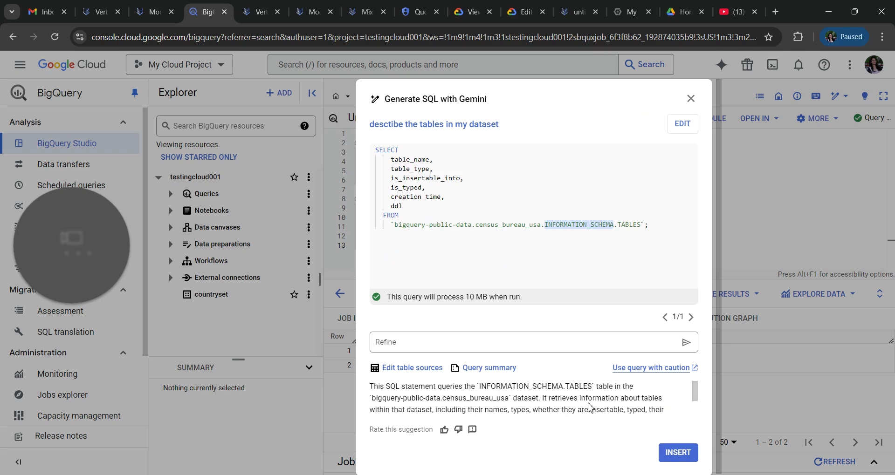
pyautogui.scroll(-1, 587, 409)
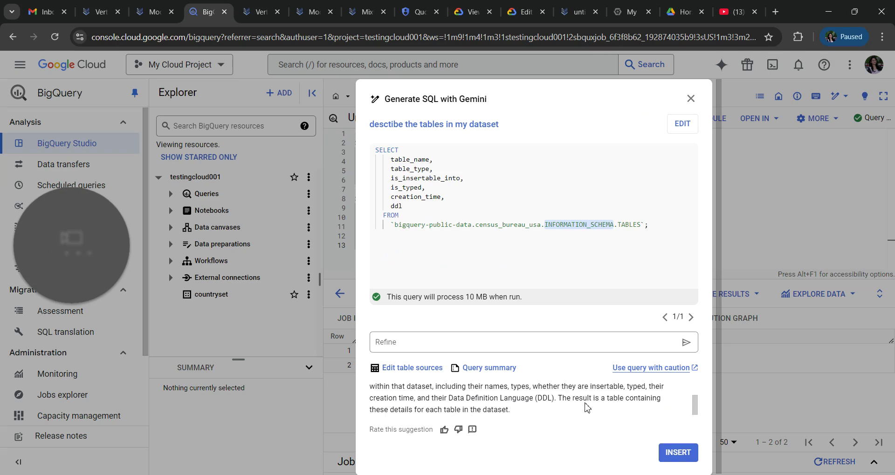
pyautogui.scroll(2, 587, 408)
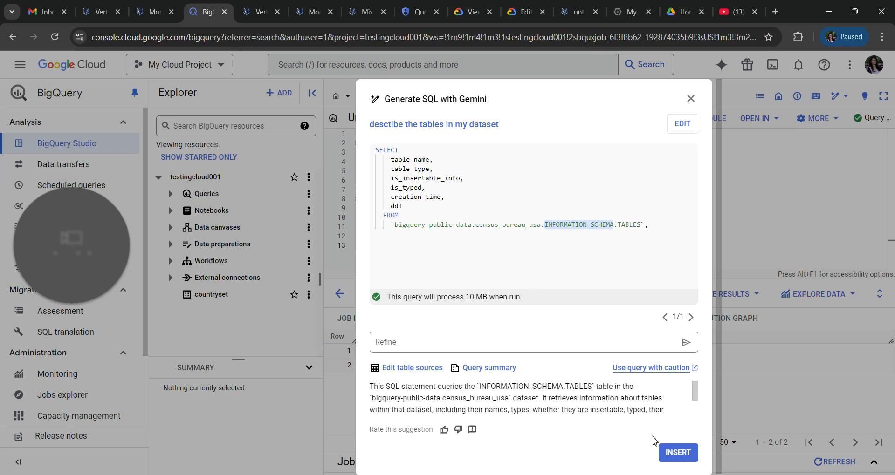
# Insert the generated SQL into the untitled query and run only the new SELECT statement.
pyautogui.click(670, 452)
pyautogui.scroll(-3, 529, 239)
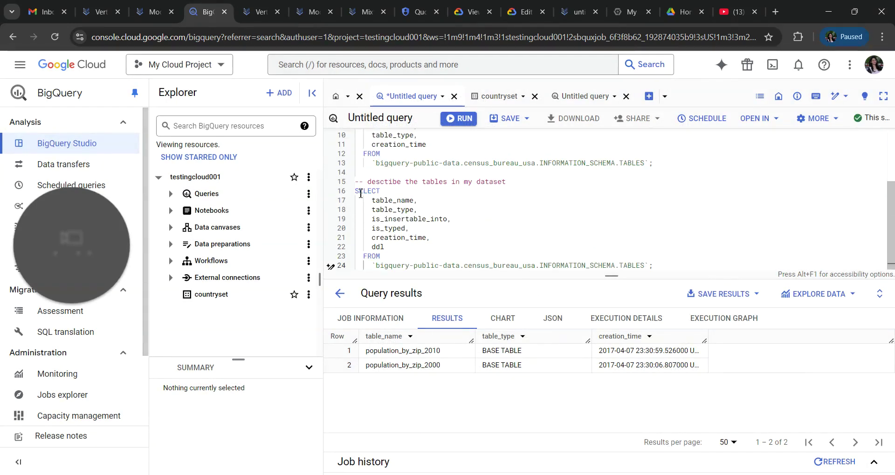
pyautogui.moveTo(358, 193); pyautogui.dragTo(713, 361)
pyautogui.click(461, 119)
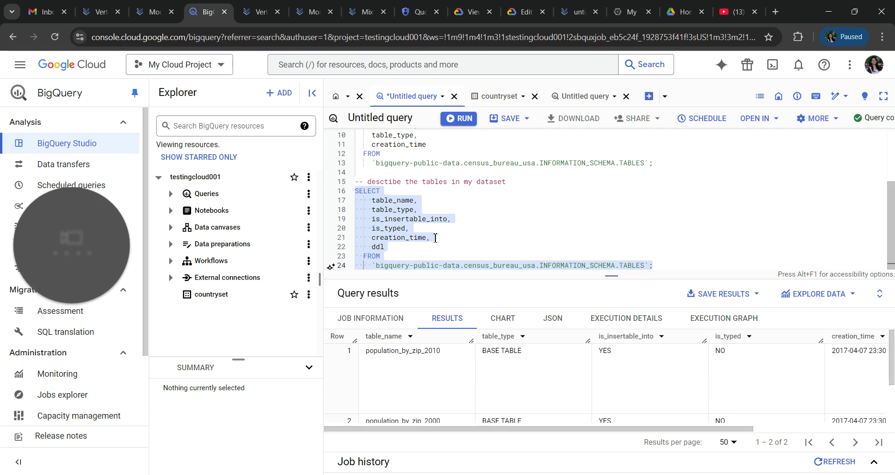
# Review the Gemini options for SQL queries and Python notebooks in BigQuery.
pyautogui.click(331, 267)
pyautogui.click(838, 96)
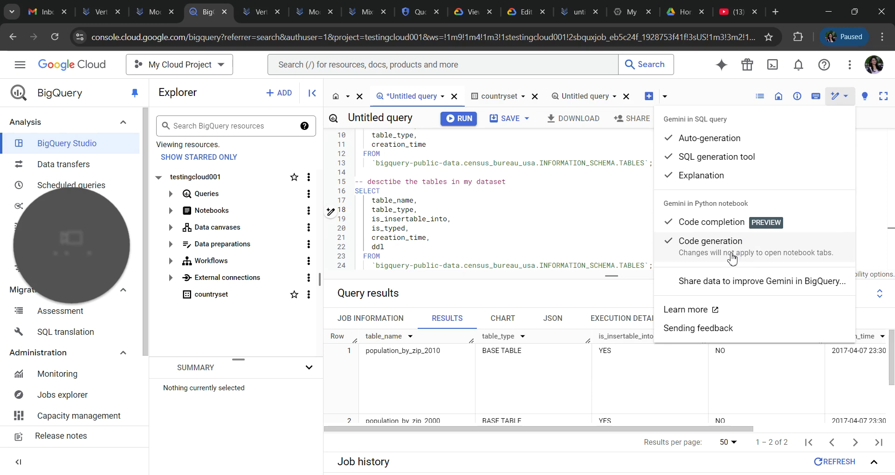
# Switch to the Vertex AI Model registry page and open the data set behind the UniModel1 model.
pyautogui.hotkey('ctrl', 'shift', 'Tab')
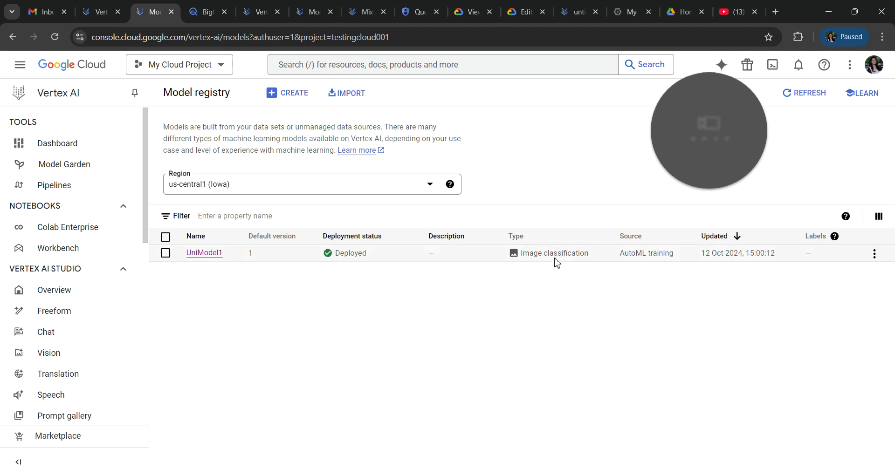
pyautogui.click(211, 258)
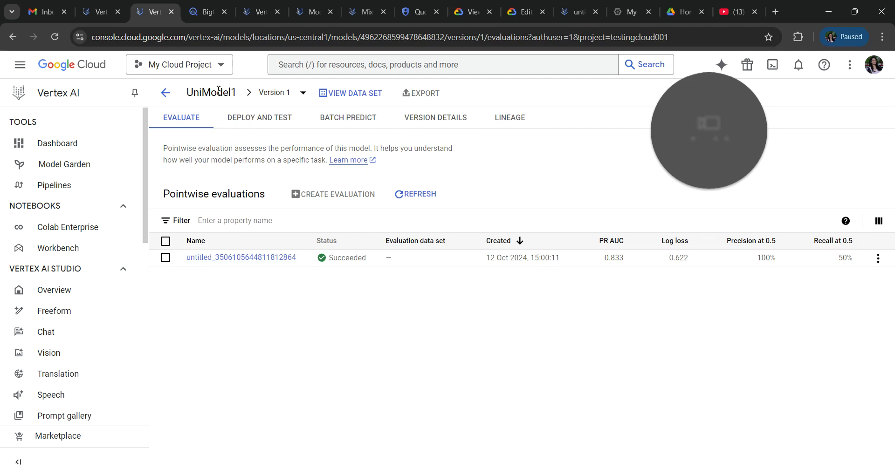
pyautogui.click(379, 109)
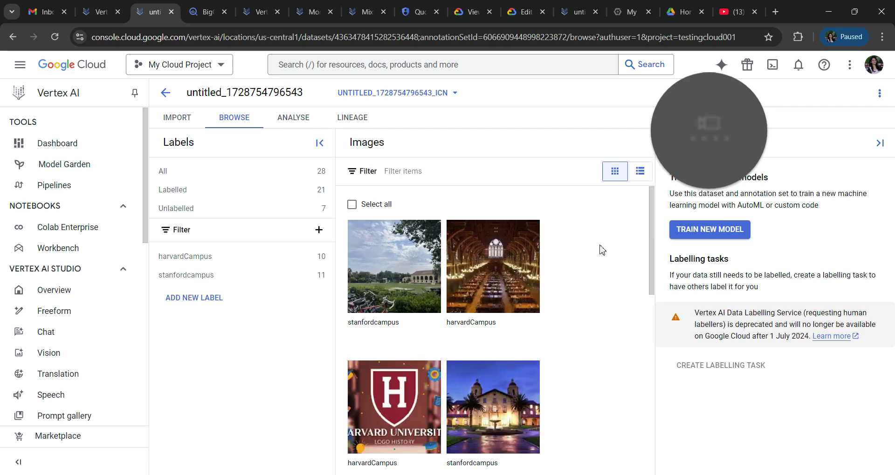
# Examine the data set's campus images and the labels assigned to them.
pyautogui.scroll(-8, 463, 289)
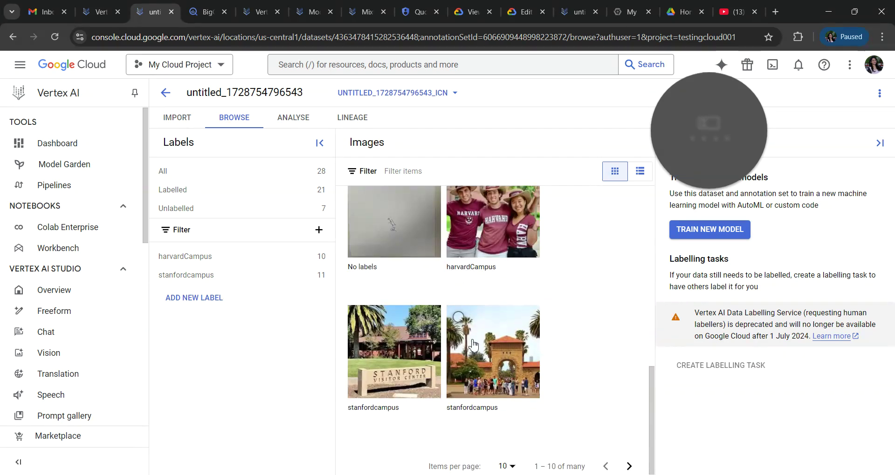
pyautogui.scroll(7, 473, 341)
pyautogui.scroll(1, 473, 341)
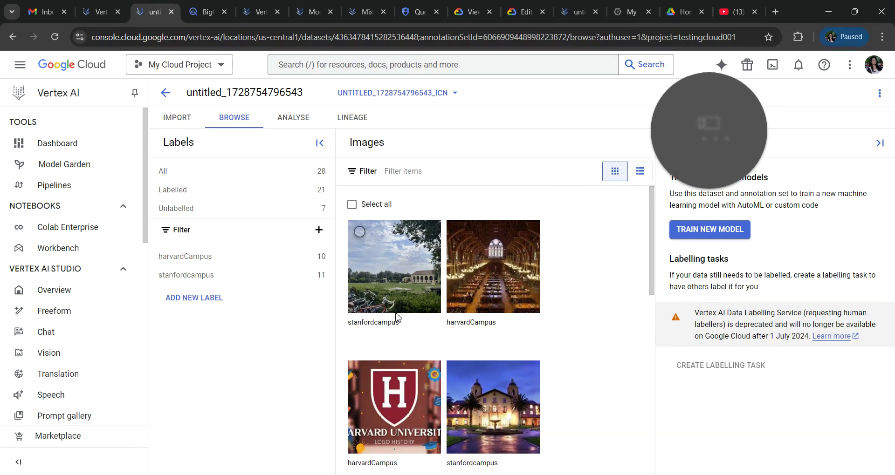
pyautogui.scroll(-6, 396, 317)
pyautogui.scroll(-2, 524, 279)
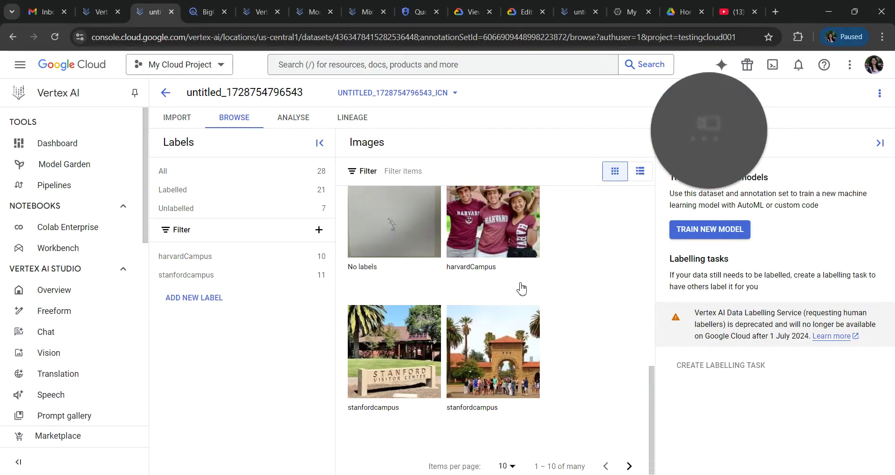
pyautogui.scroll(8, 418, 302)
pyautogui.scroll(-4, 407, 310)
pyautogui.scroll(1, 390, 342)
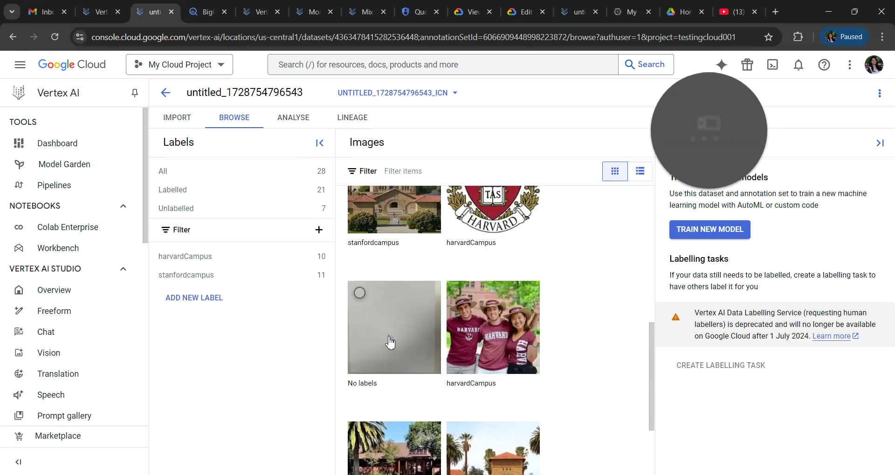
pyautogui.scroll(5, 390, 342)
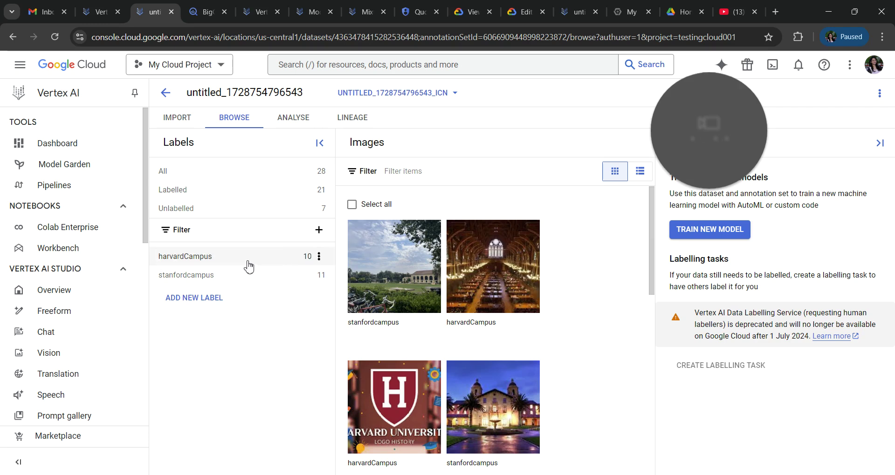
# Open the data set's analysis and examine the image counts for the harvardCampus and stanfordcampus labels and the data set properties.
pyautogui.click(301, 122)
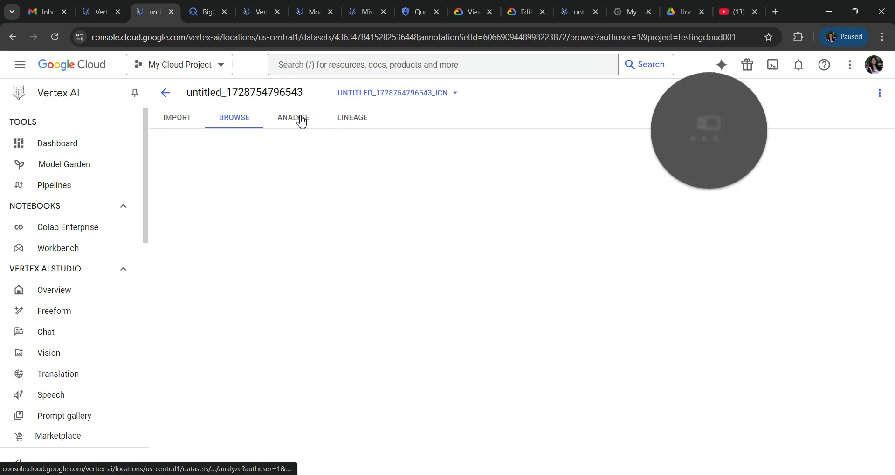
pyautogui.scroll(-2, 510, 228)
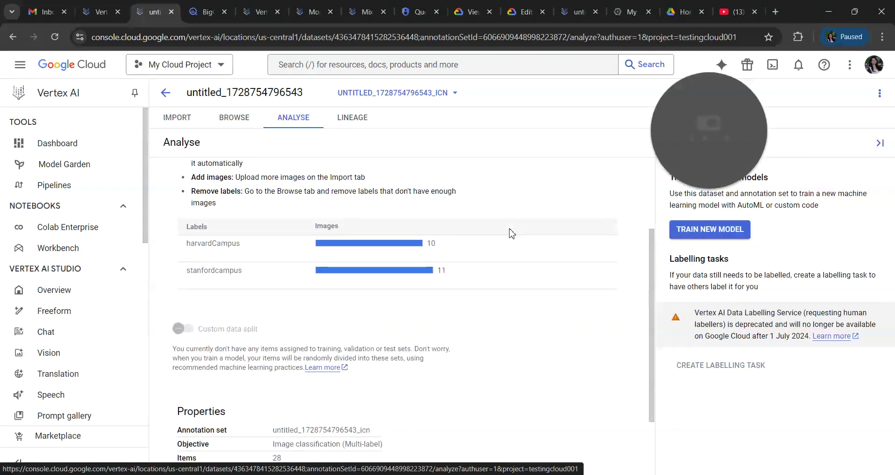
pyautogui.scroll(2, 509, 230)
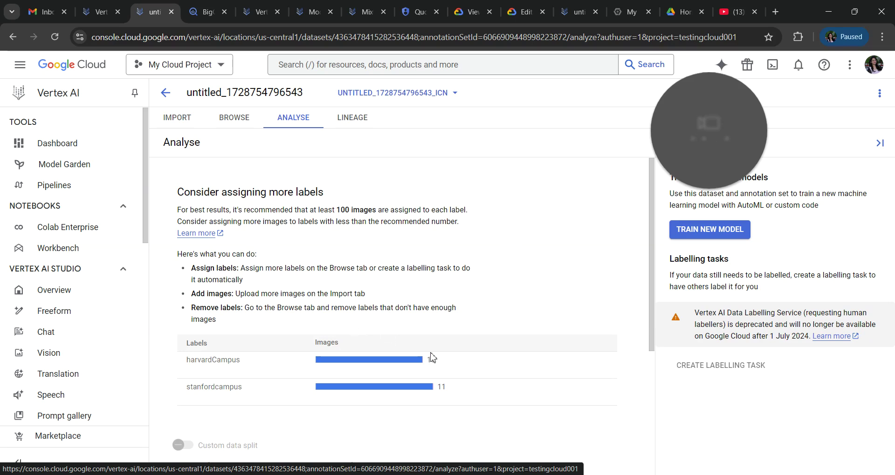
pyautogui.scroll(-2, 431, 357)
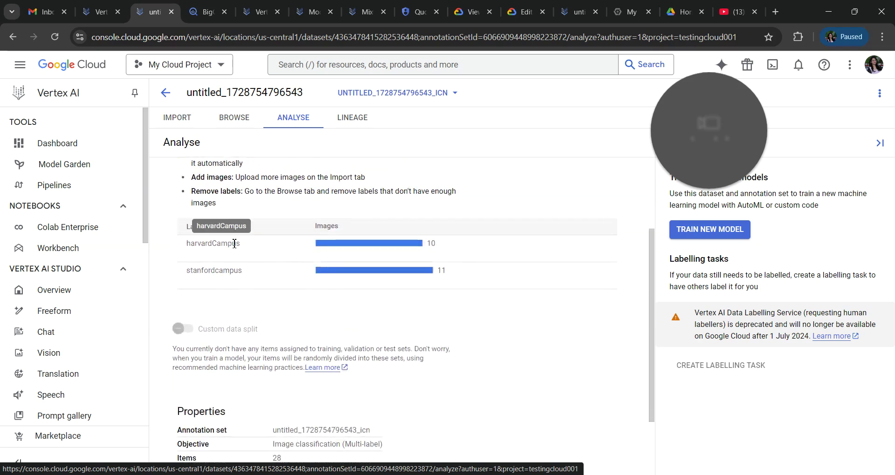
pyautogui.doubleClick(234, 244)
pyautogui.doubleClick(230, 270)
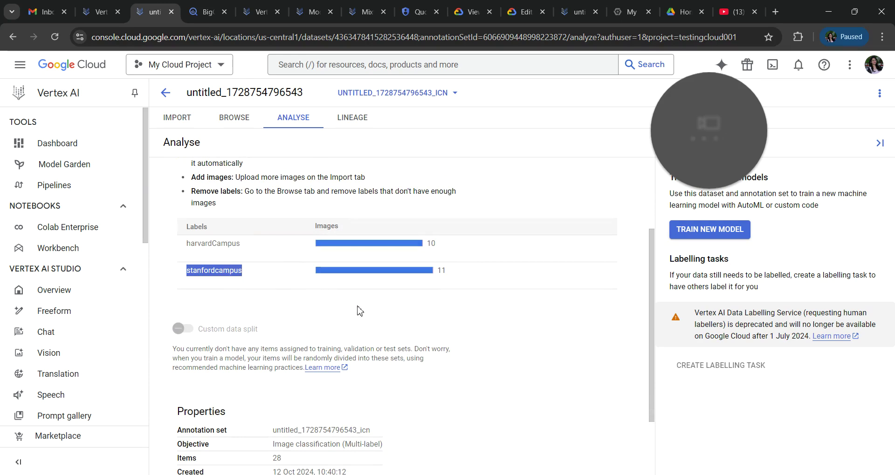
pyautogui.scroll(-2, 359, 310)
pyautogui.scroll(3, 289, 289)
pyautogui.scroll(-2, 294, 333)
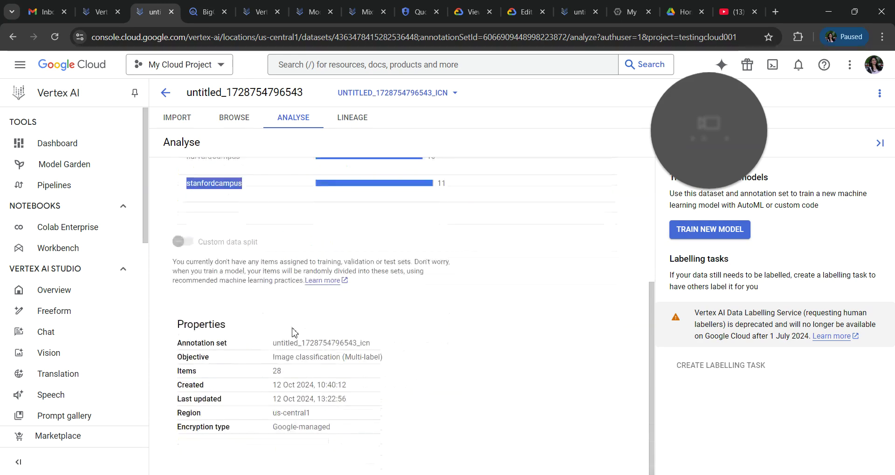
pyautogui.scroll(4, 349, 323)
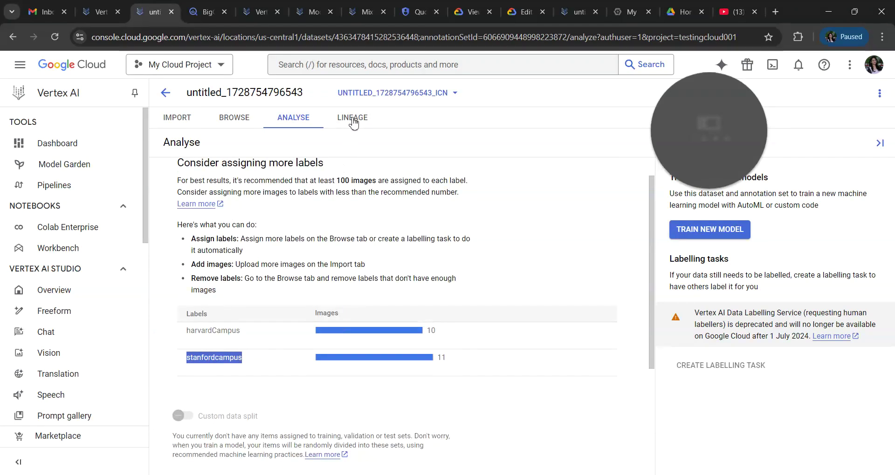
# View the data set's import methods and labelled images, and return to its label analysis.
pyautogui.click(352, 120)
pyautogui.click(299, 132)
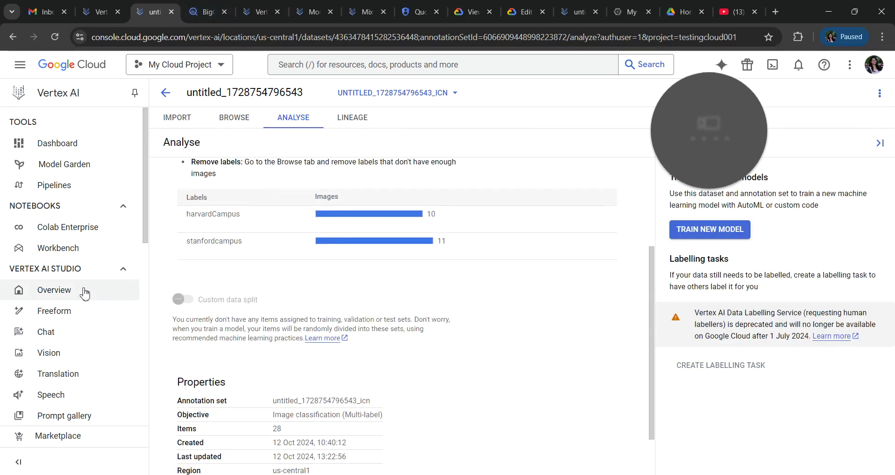
pyautogui.click(171, 122)
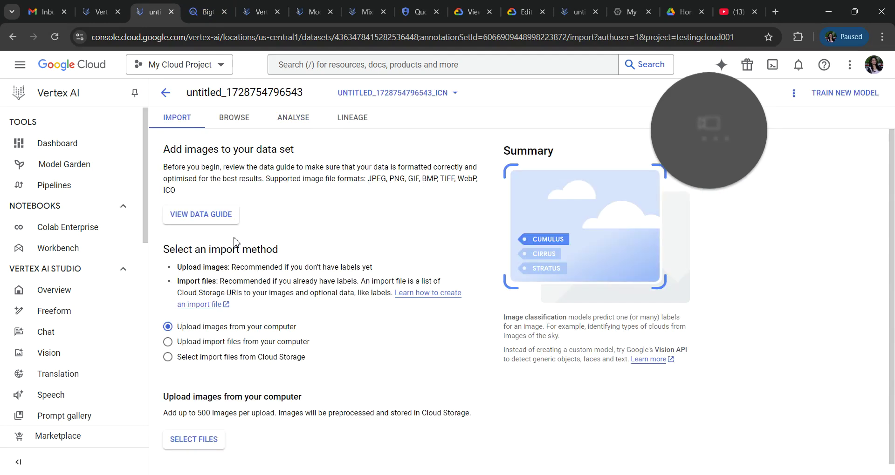
pyautogui.click(234, 121)
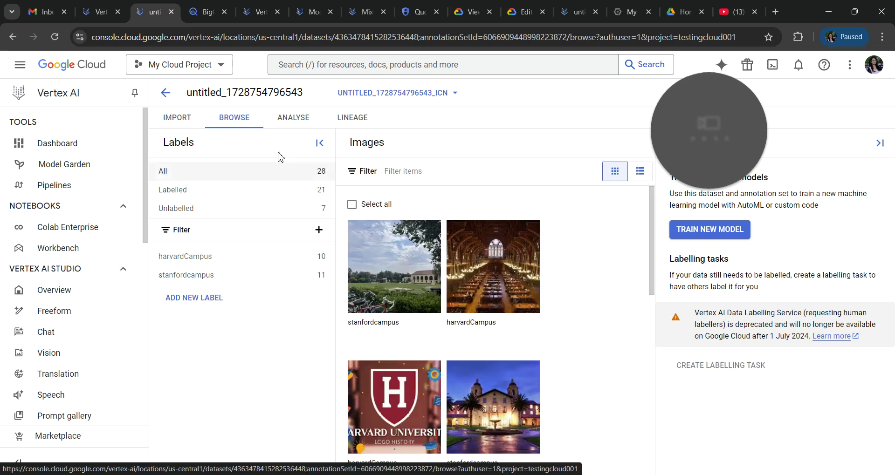
pyautogui.click(293, 120)
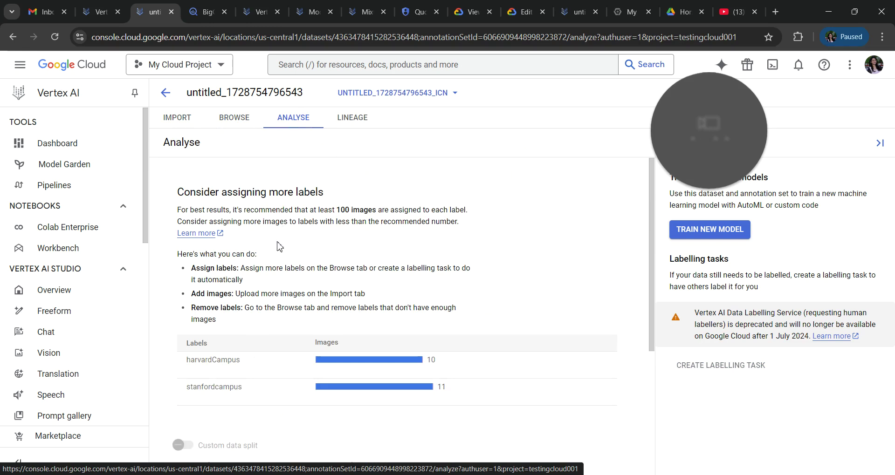
# Examine the labelling recommendations, label distribution and custom data split note, and check whether the data set is ready for training.
pyautogui.scroll(-4, 279, 246)
pyautogui.scroll(5, 227, 276)
pyautogui.moveTo(703, 182); pyautogui.dragTo(787, 451)
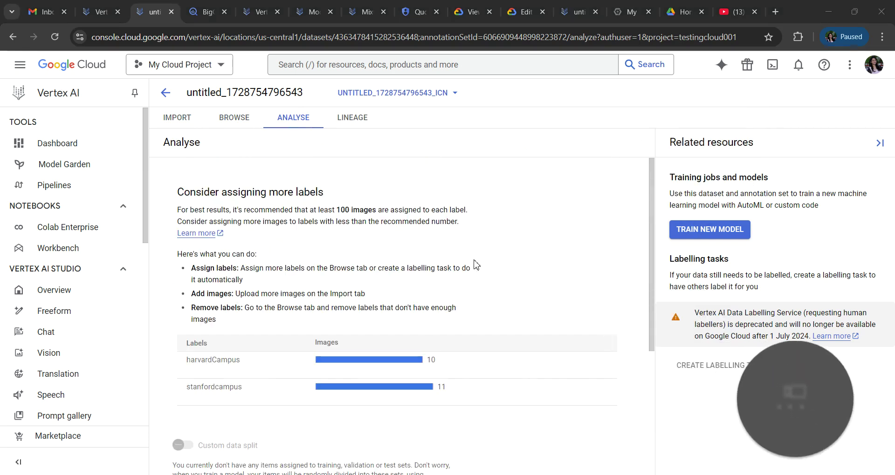
pyautogui.scroll(-4, 473, 263)
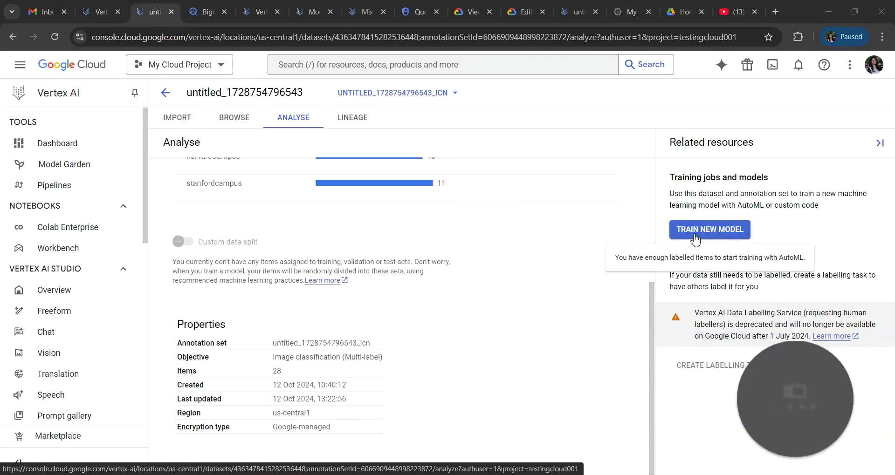
pyautogui.scroll(2, 355, 297)
pyautogui.scroll(1, 355, 296)
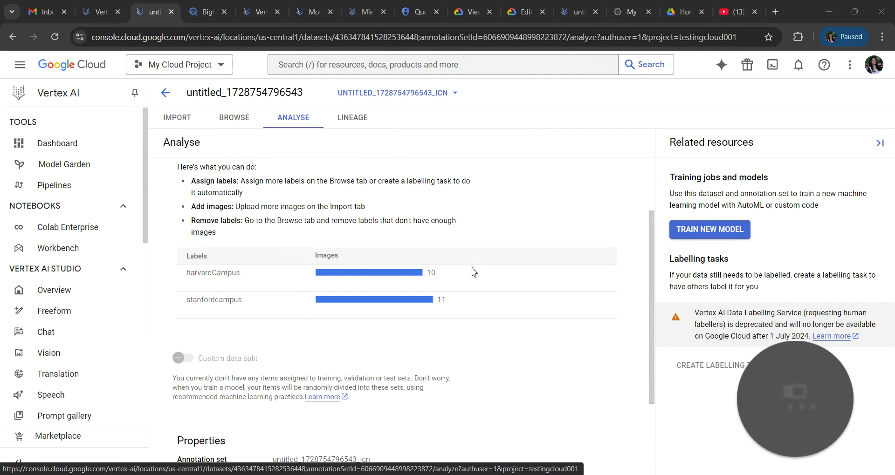
pyautogui.scroll(1, 471, 289)
pyautogui.scroll(-2, 449, 288)
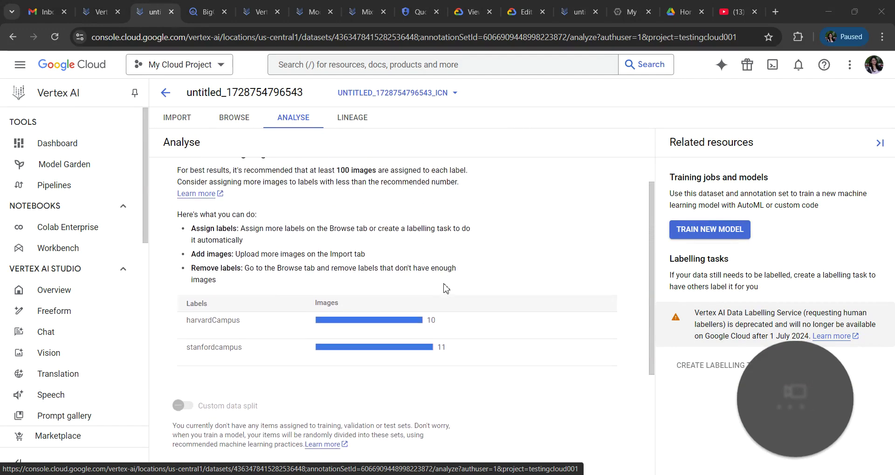
# Begin training a new model from the image data set, using the AutoML method and Cloud as the place of use.
pyautogui.click(406, 93)
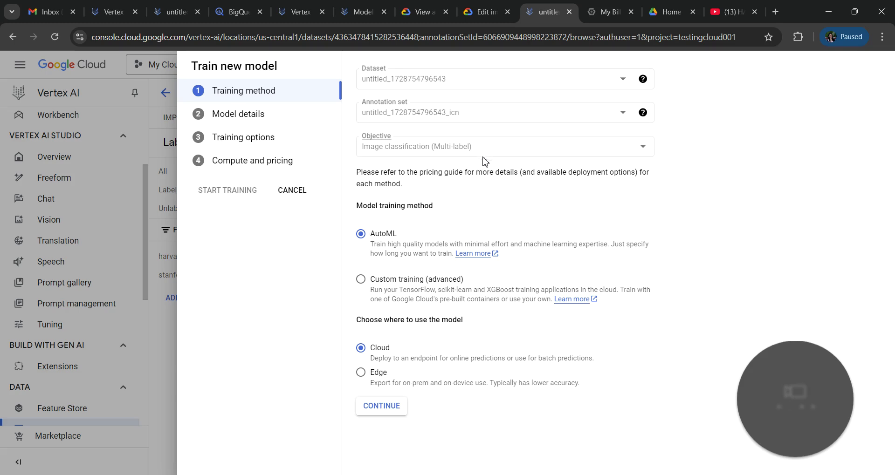
pyautogui.tripleClick(394, 205)
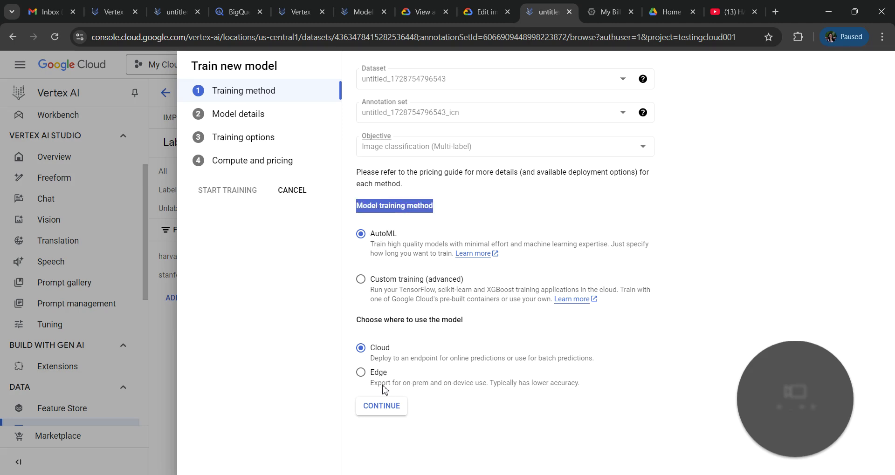
pyautogui.click(381, 406)
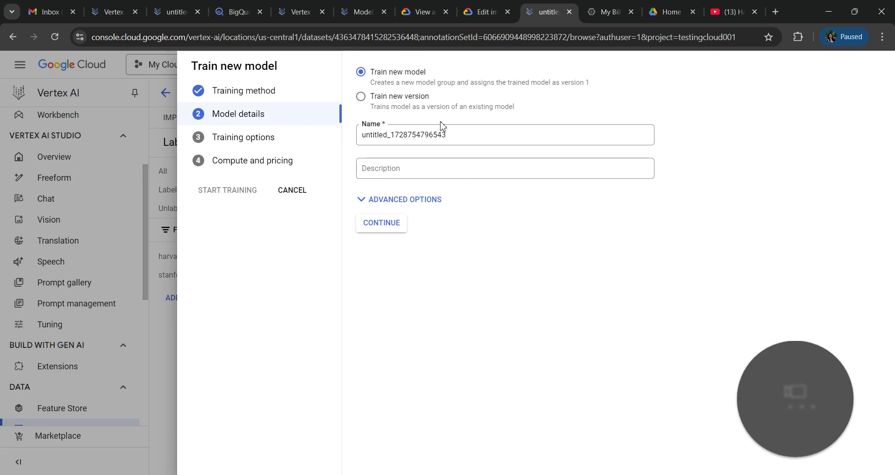
# Set the model details to train a new version of UniModel1 and proceed to the training options.
pyautogui.click(423, 95)
pyautogui.click(408, 80)
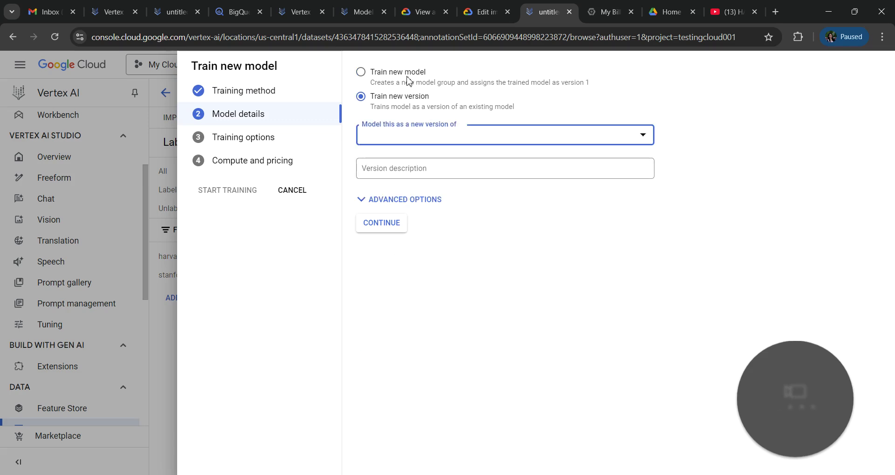
pyautogui.doubleClick(406, 75)
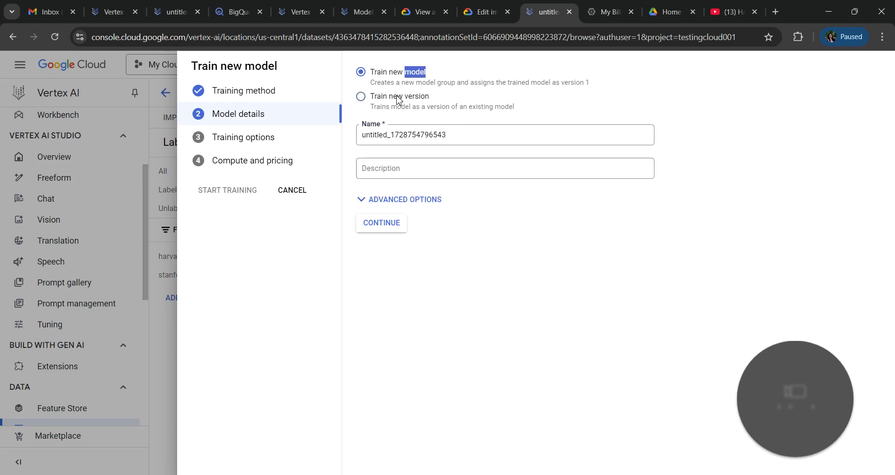
pyautogui.click(398, 98)
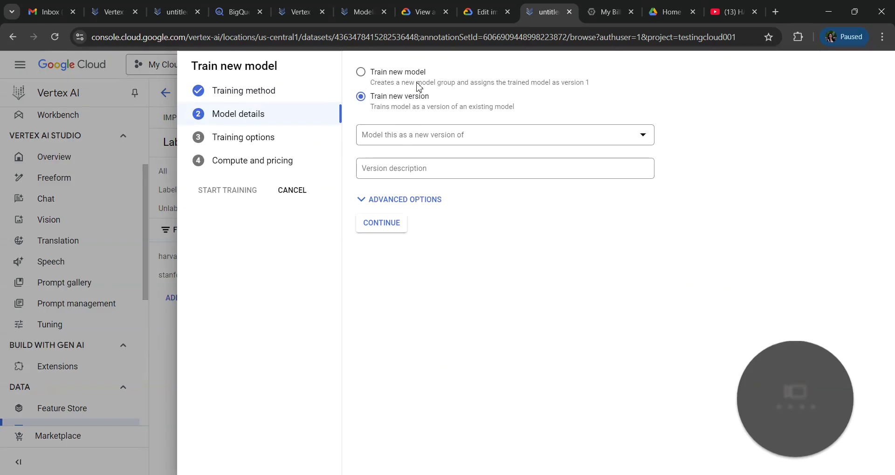
pyautogui.click(409, 137)
pyautogui.click(418, 181)
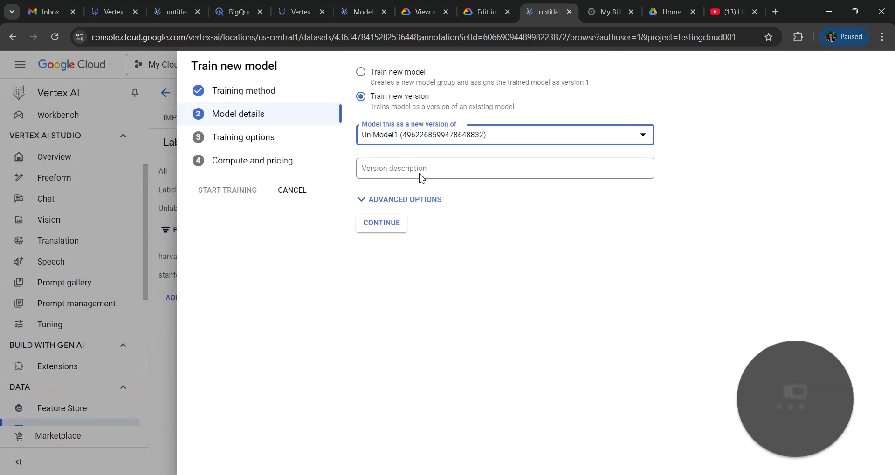
pyautogui.click(401, 223)
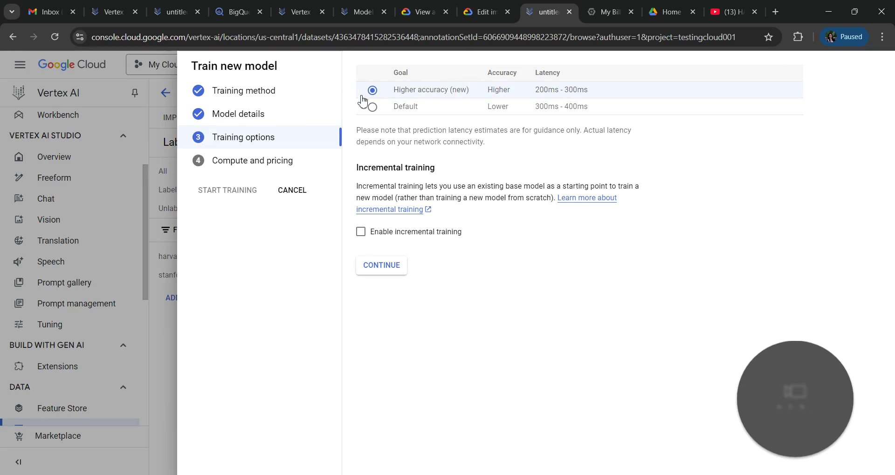
# Accept the Higher accuracy goal without incremental training and set the training budget to 8 maximum node hours.
pyautogui.click(381, 268)
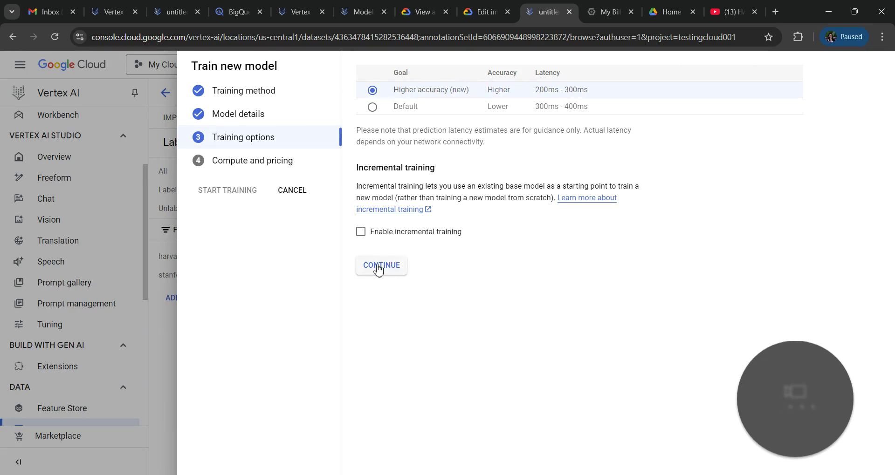
pyautogui.click(407, 139)
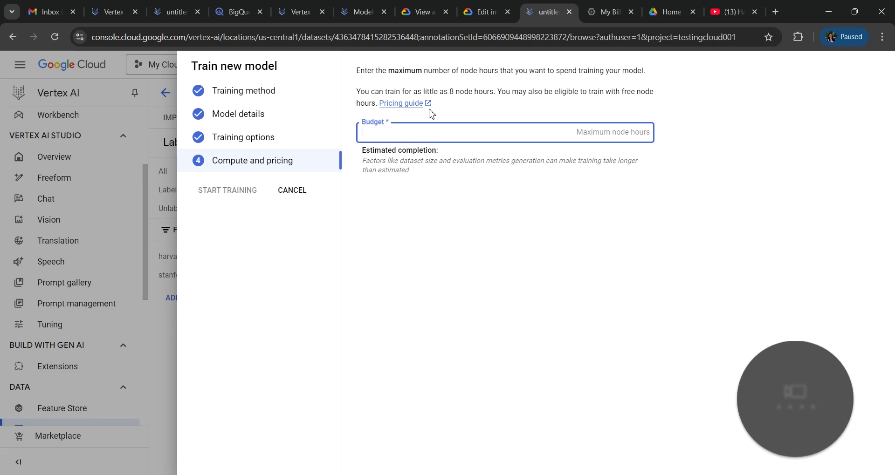
pyautogui.write('8')
pyautogui.click(384, 204)
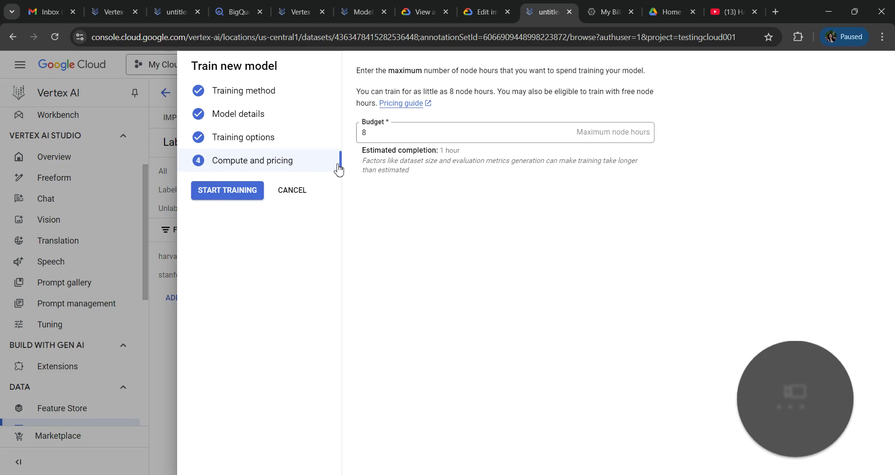
# Cancel the new model training setup and quit without saving its changes.
pyautogui.click(300, 188)
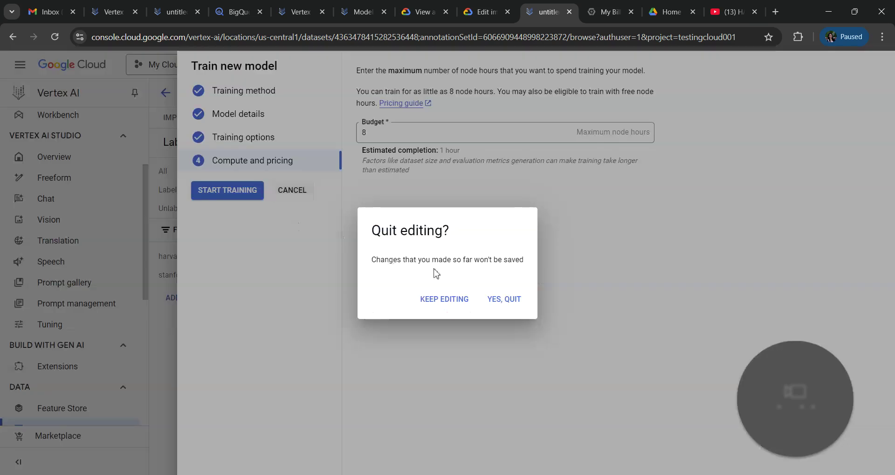
pyautogui.click(488, 301)
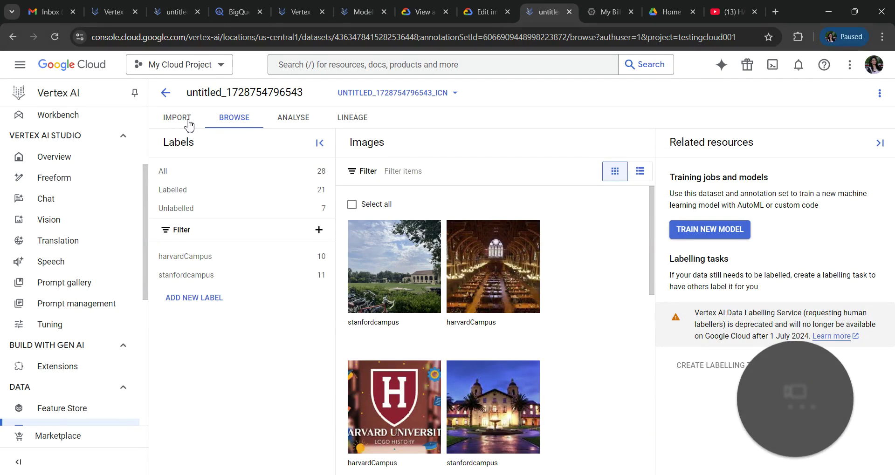
# Review the image data set's analysis, covering the images per label, the custom data split note and the annotation set properties.
pyautogui.click(294, 120)
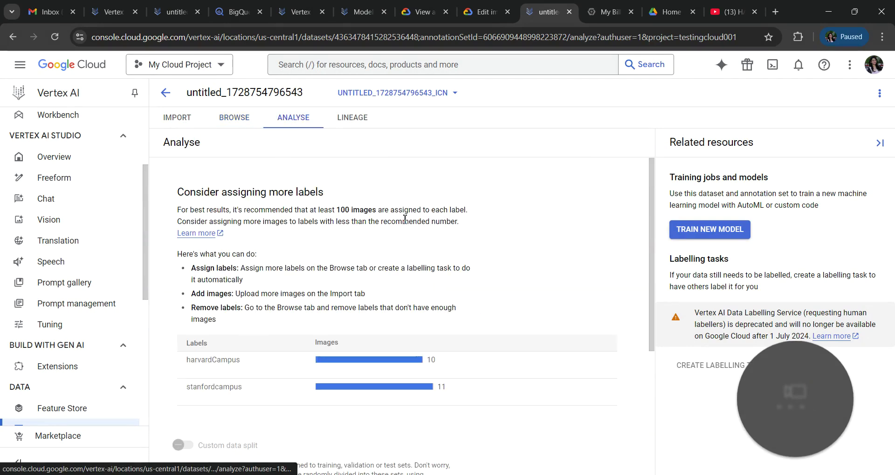
pyautogui.scroll(-4, 405, 219)
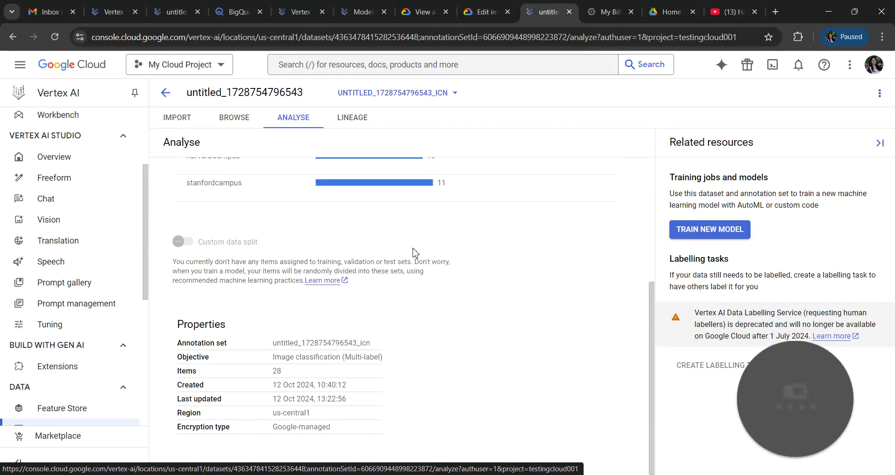
pyautogui.scroll(4, 413, 259)
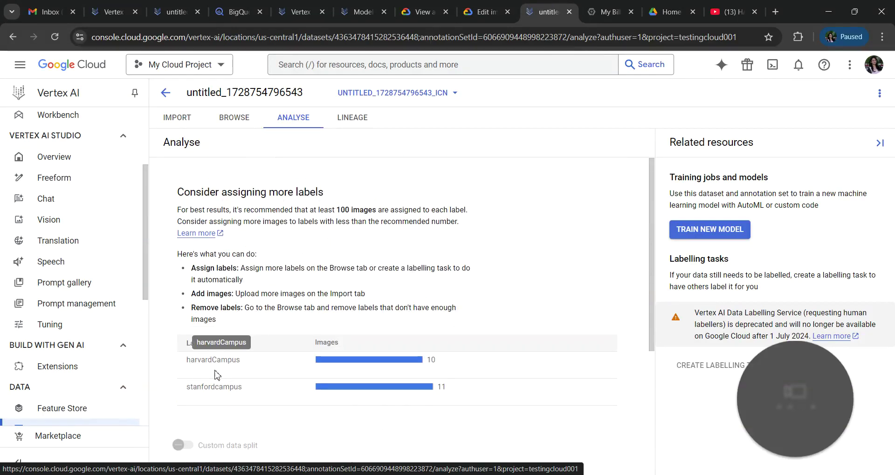
pyautogui.scroll(-4, 426, 285)
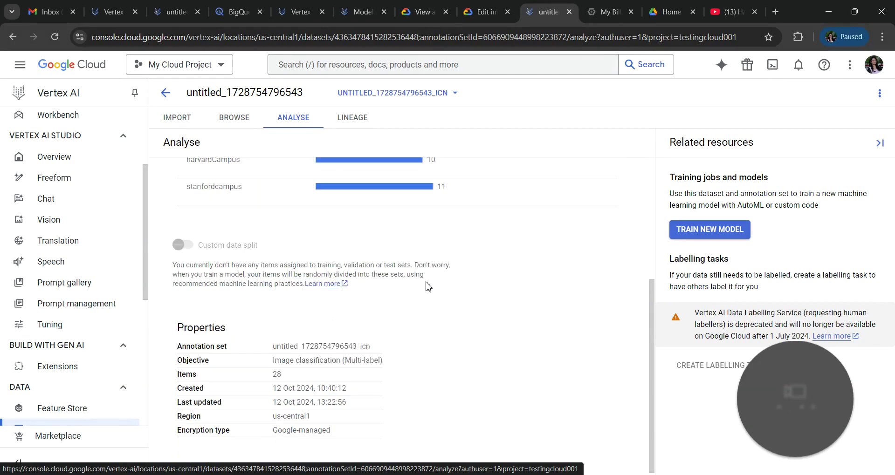
pyautogui.scroll(4, 427, 285)
# Return to the already open Model Garden page of Vertex AI.
pyautogui.click(300, 12)
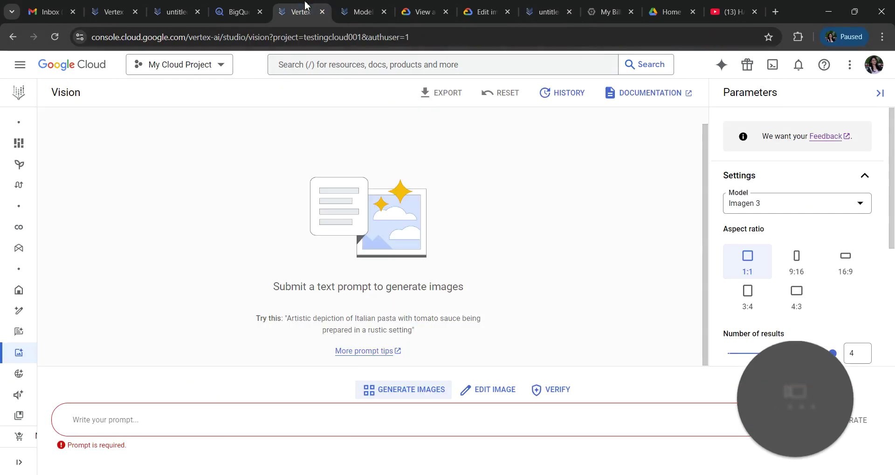
pyautogui.click(255, 6)
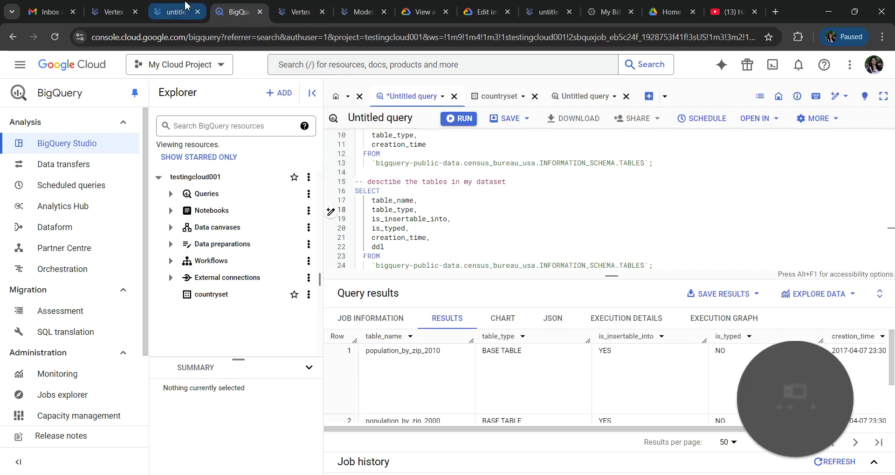
pyautogui.click(174, 11)
pyautogui.click(112, 11)
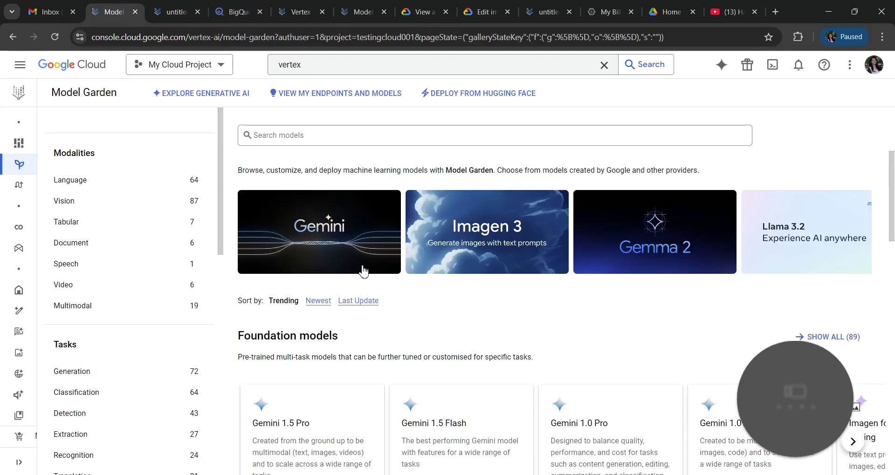
# Look through the Model Garden's foundation models and task categories, filtering by the Tracking task and removing that filter again.
pyautogui.scroll(-1, 520, 257)
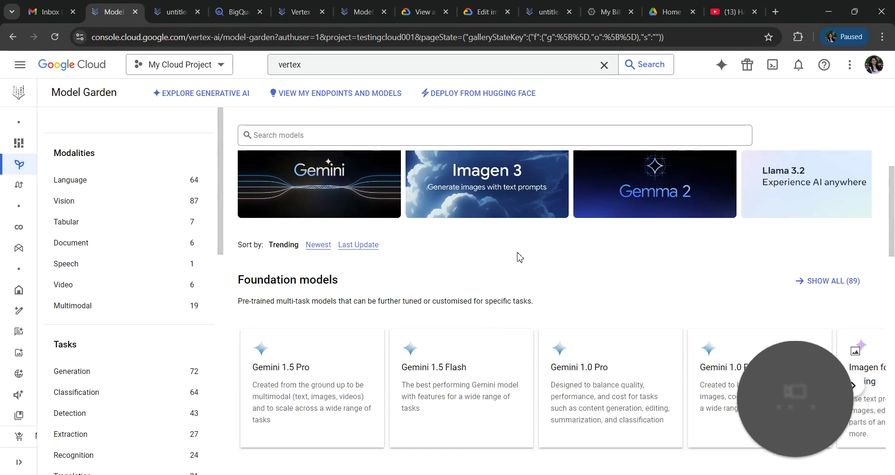
pyautogui.scroll(-2, 149, 342)
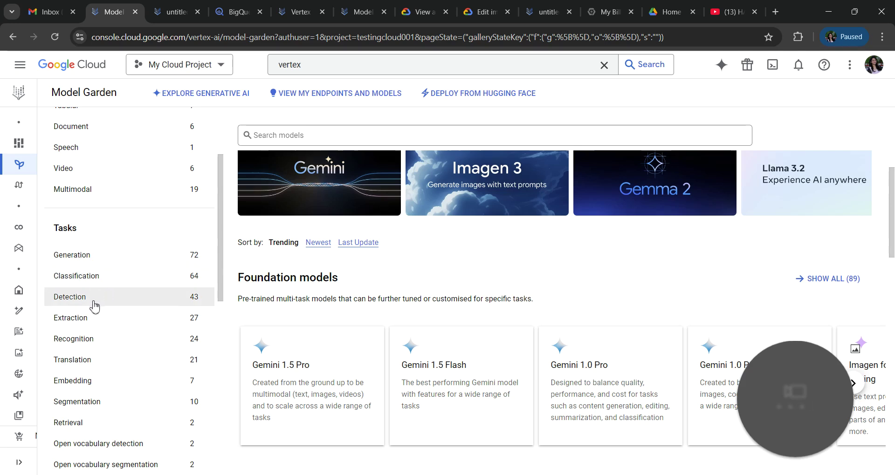
pyautogui.scroll(-3, 88, 370)
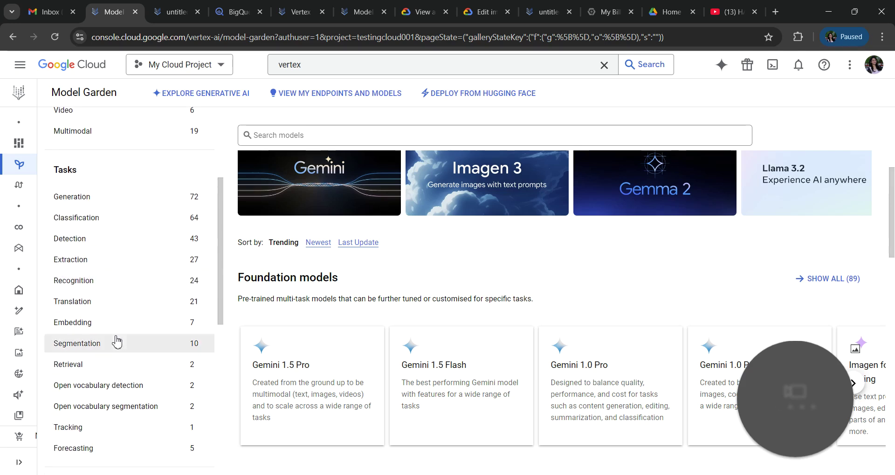
pyautogui.click(128, 312)
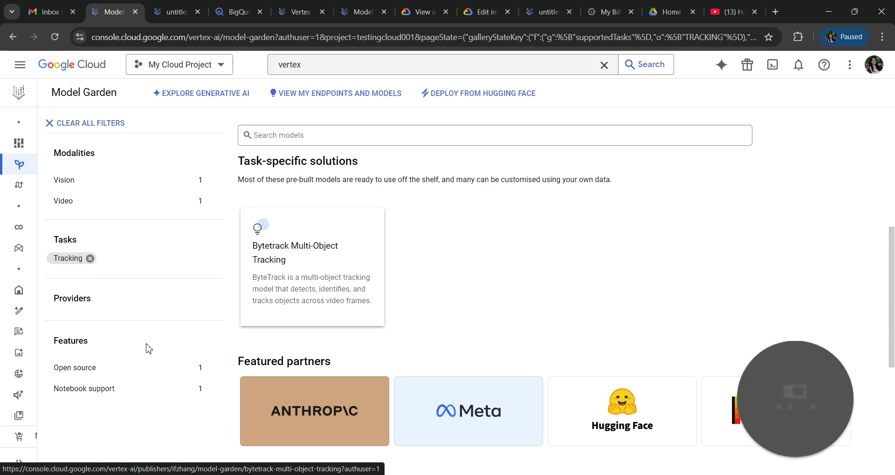
pyautogui.click(91, 258)
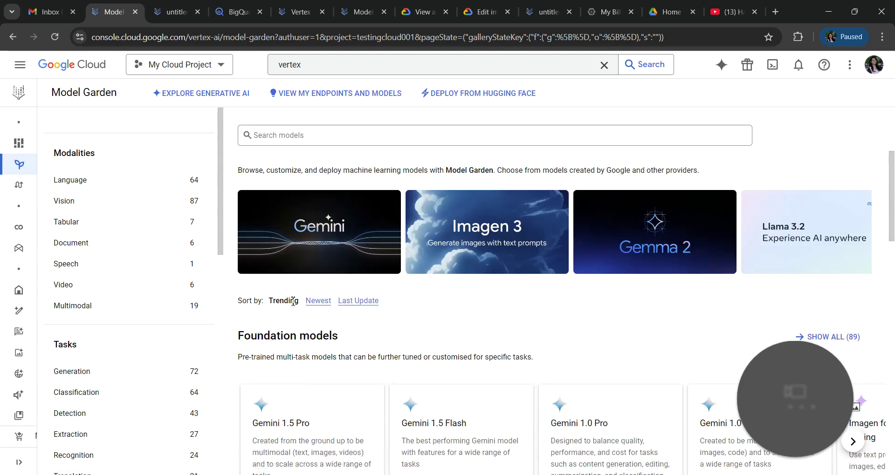
pyautogui.click(191, 5)
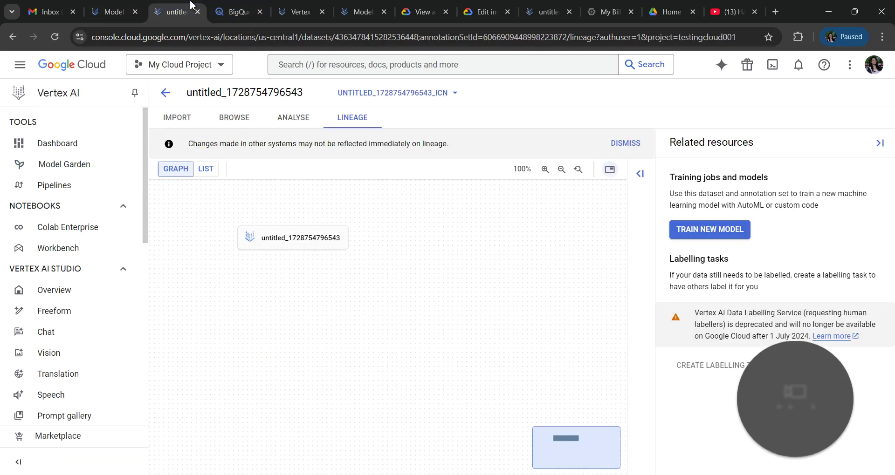
pyautogui.click(112, 10)
pyautogui.click(241, 5)
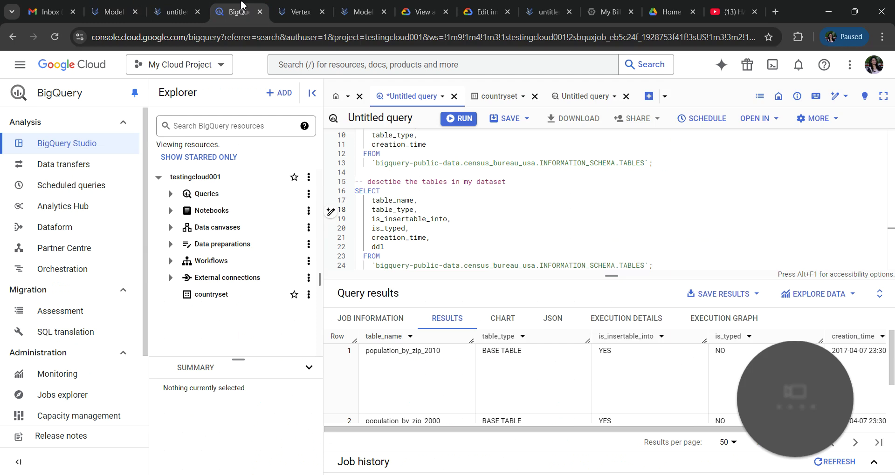
pyautogui.click(180, 10)
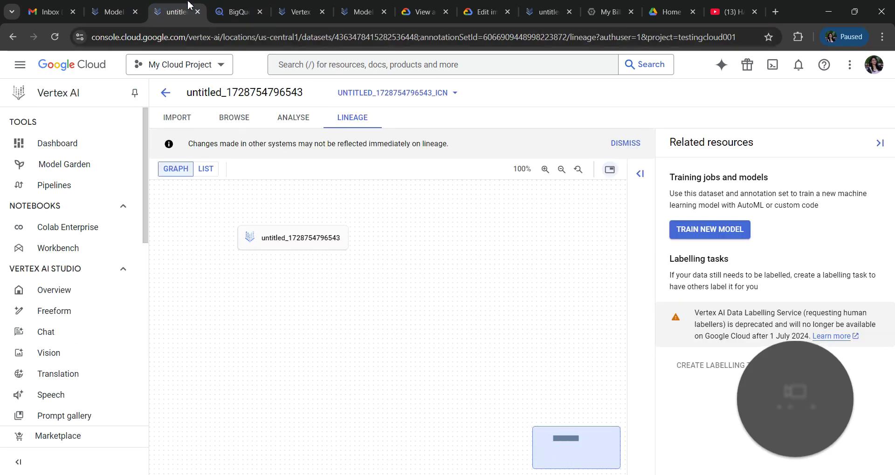
pyautogui.click(108, 10)
pyautogui.click(238, 10)
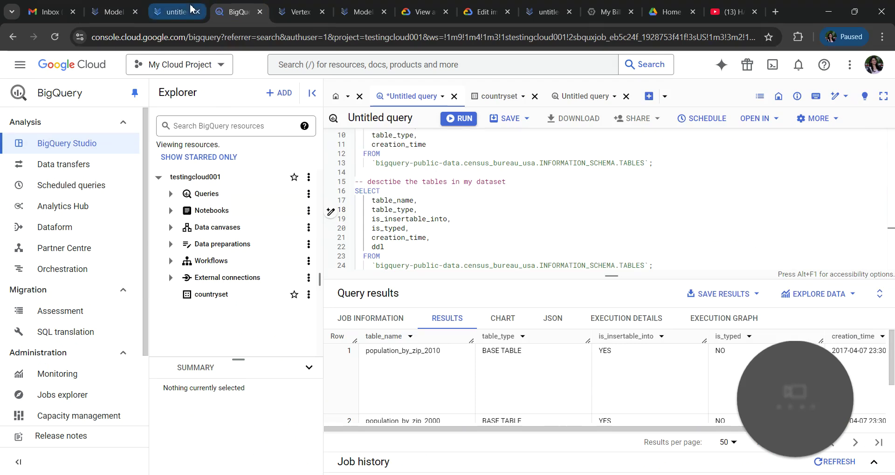
pyautogui.click(178, 10)
pyautogui.click(127, 14)
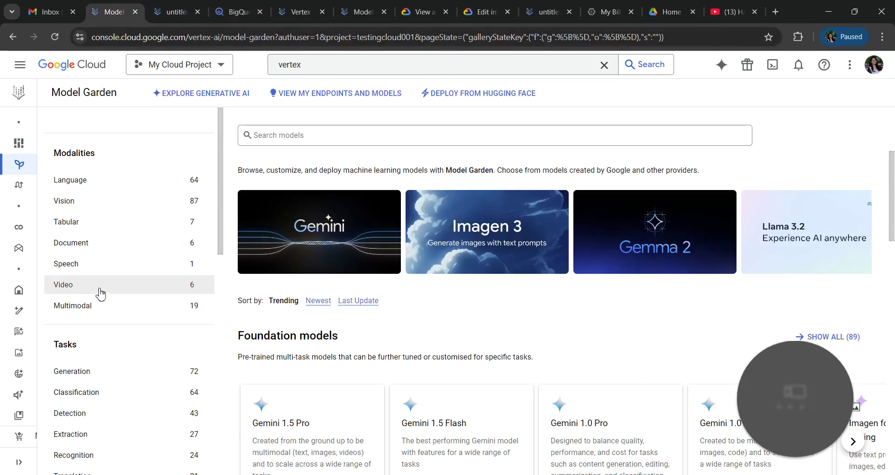
pyautogui.moveTo(19, 170)
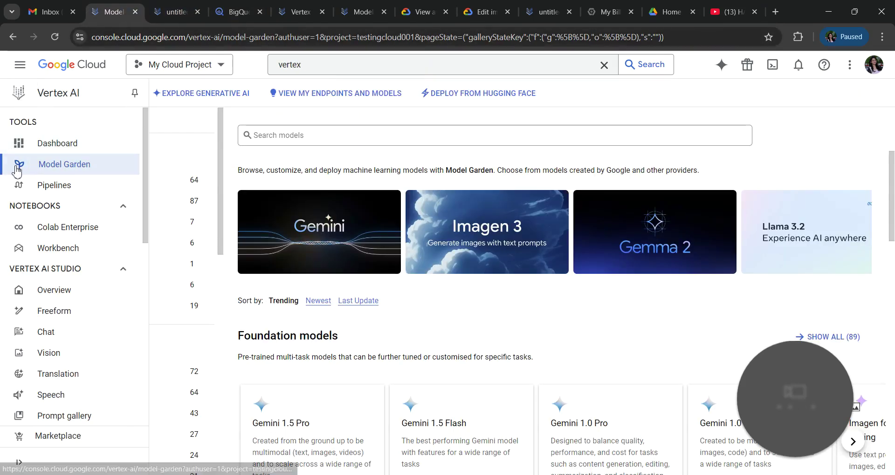